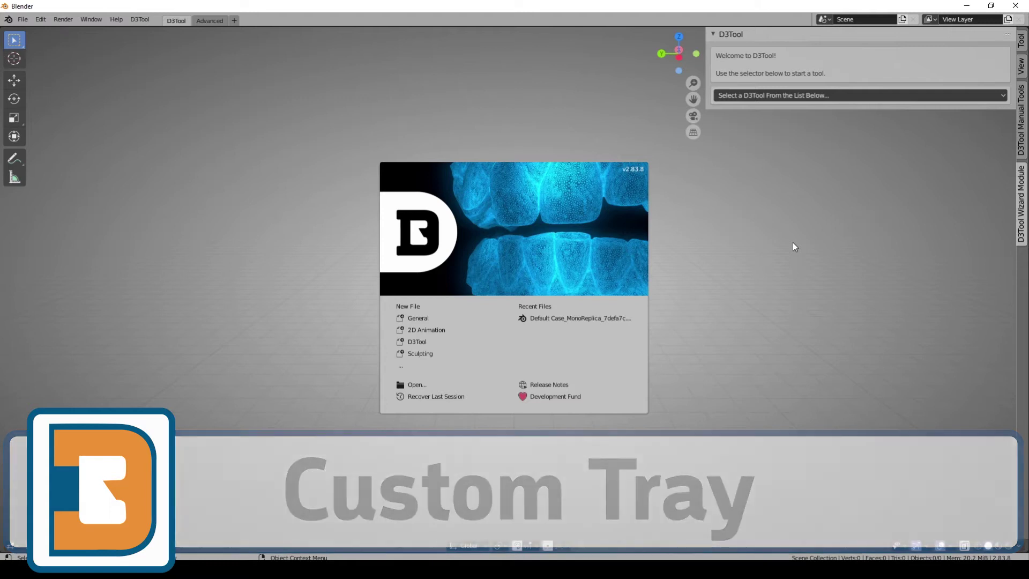
- Start a D3Denture case with Custom Tray as the denture case type
click(924, 99)
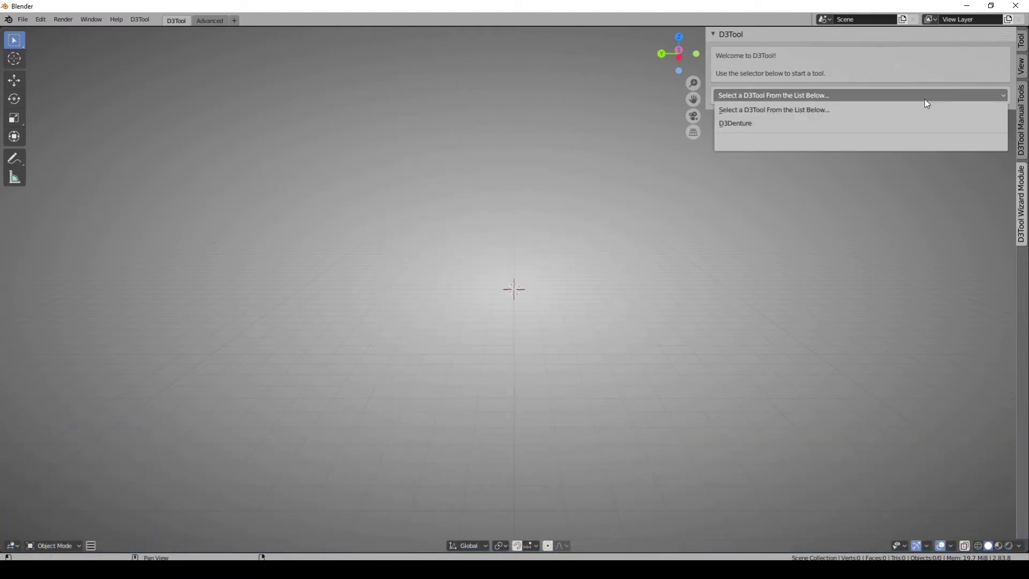
click(909, 123)
click(825, 189)
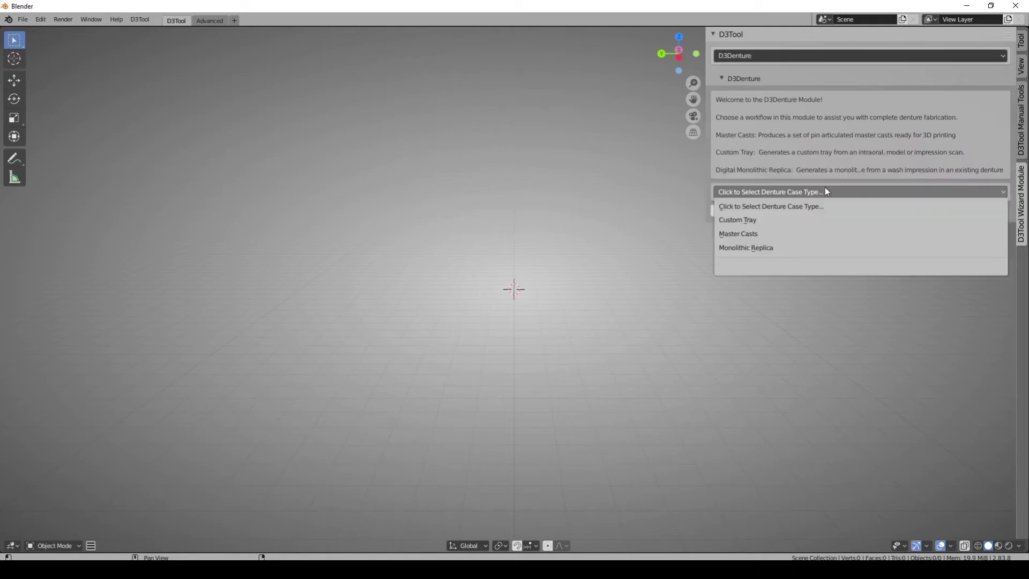
click(828, 220)
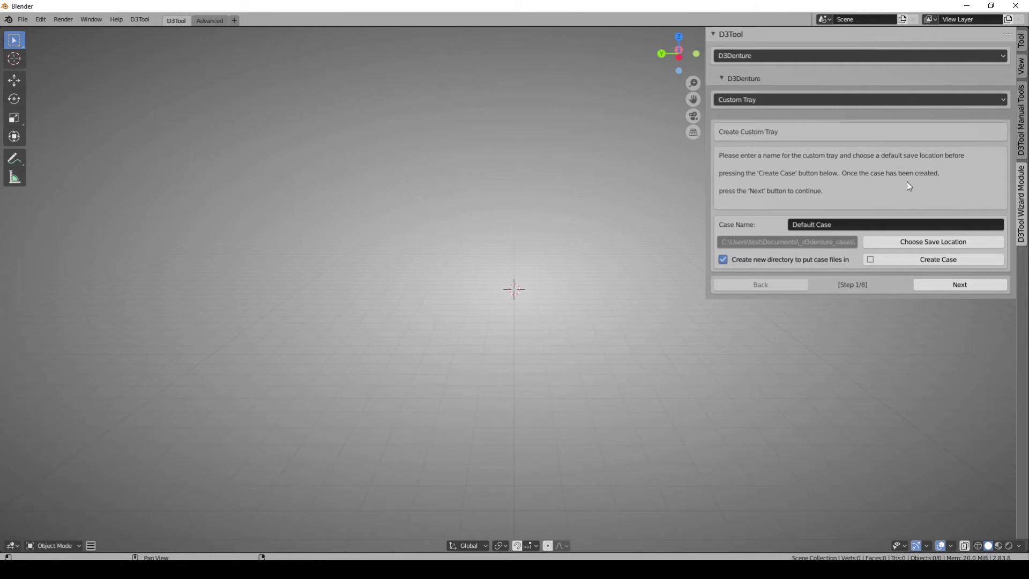
- Name the case CustomTrayTest, create it in the default save location and proceed to the model import stage
click(840, 223)
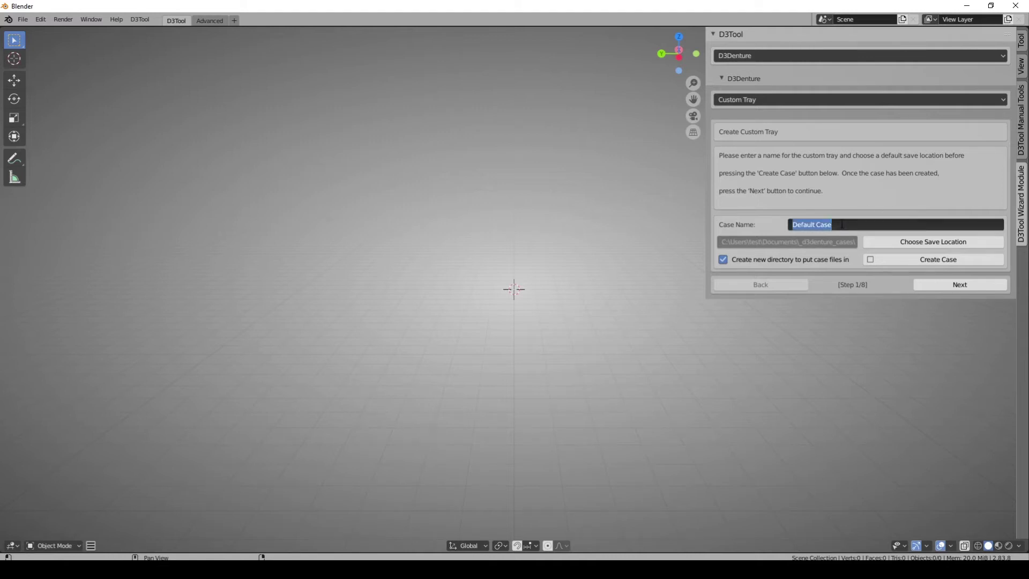
text(CustomTrayTest)
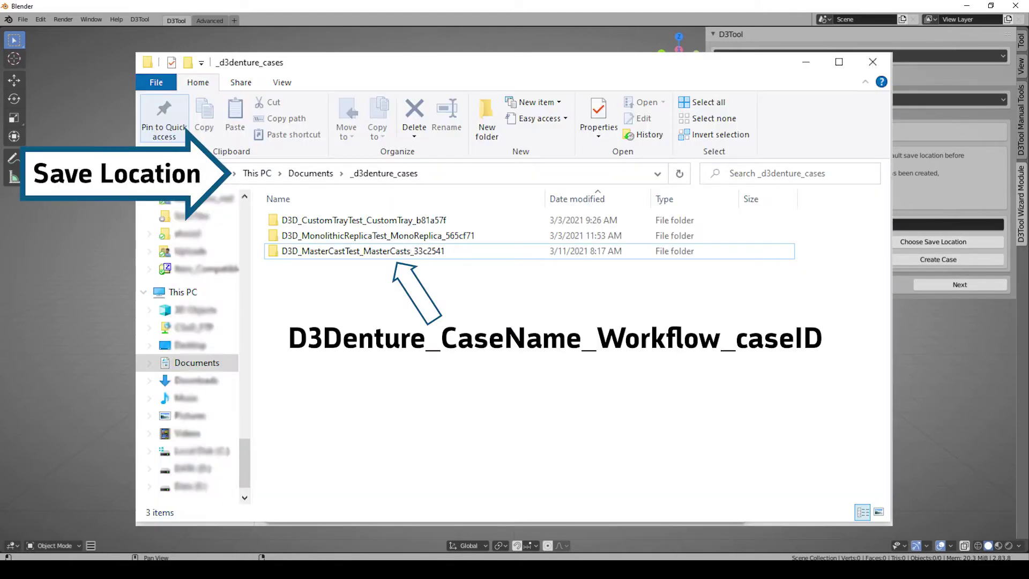
click(932, 261)
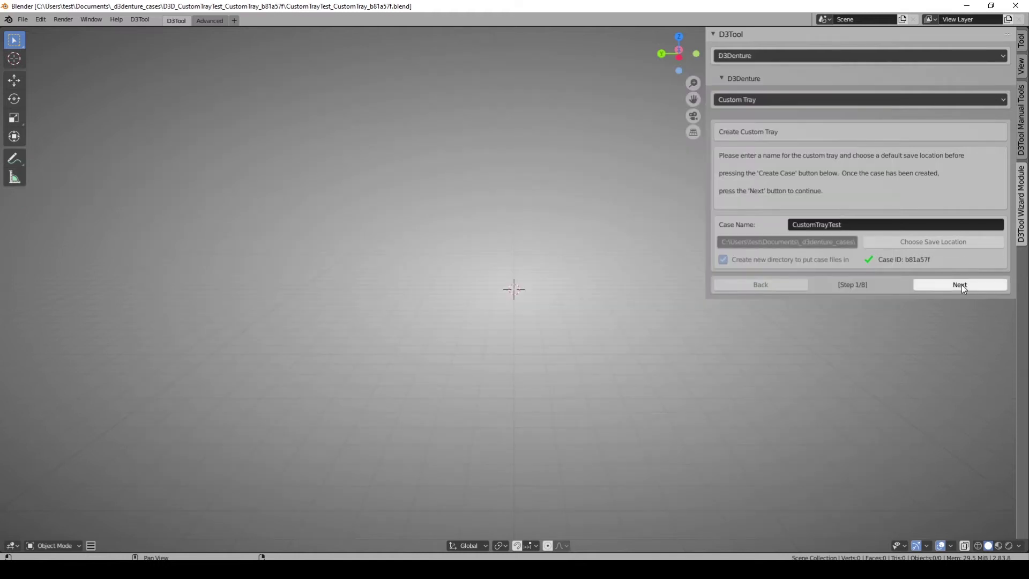
click(960, 284)
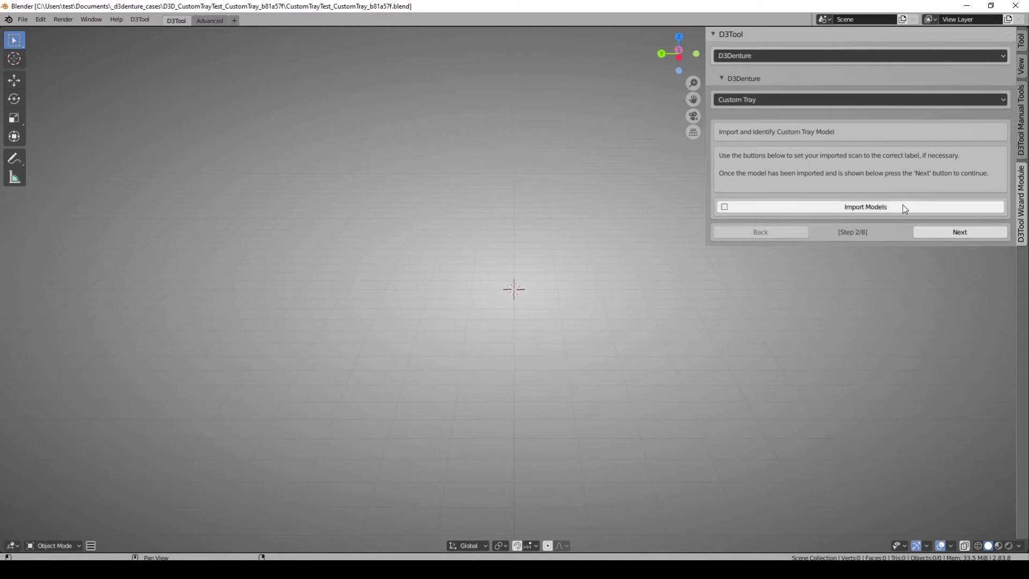
- Import patient1_lower_edent_scan.stl and patient1_upper_edent_scan.stl from the edent_edent folder
click(888, 208)
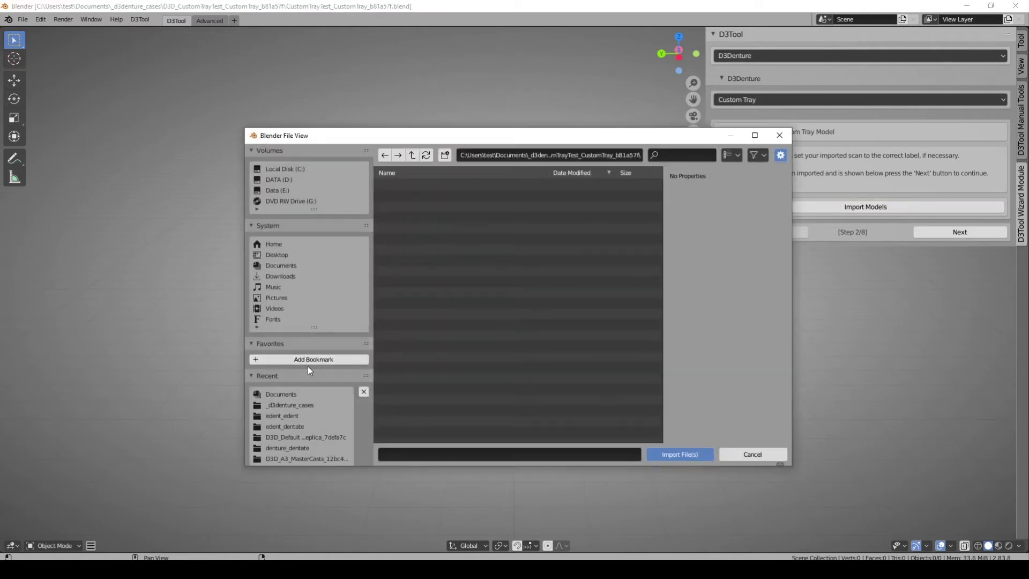
double_click(297, 416)
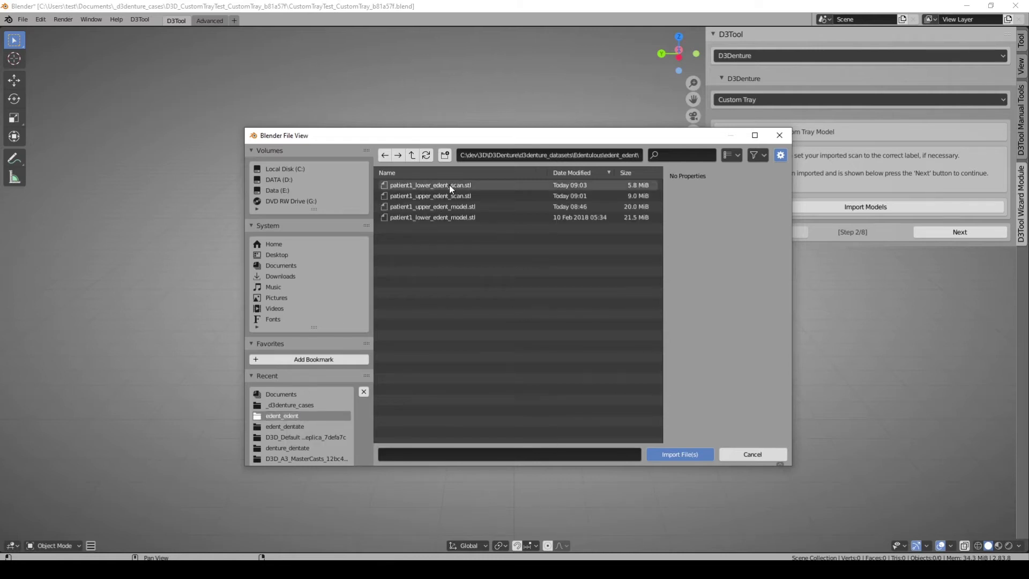
click(470, 196)
shift+click(467, 185)
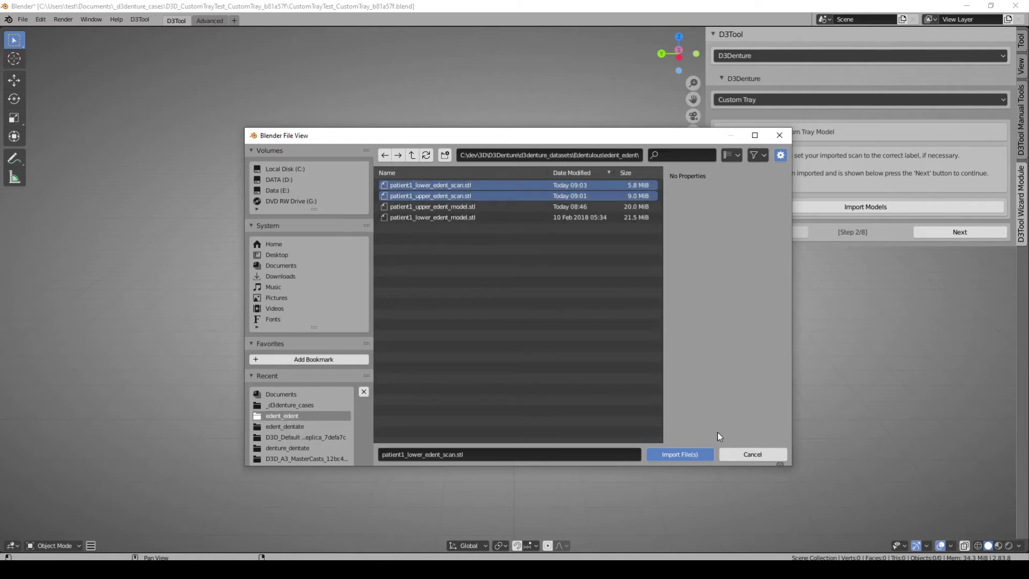
click(683, 452)
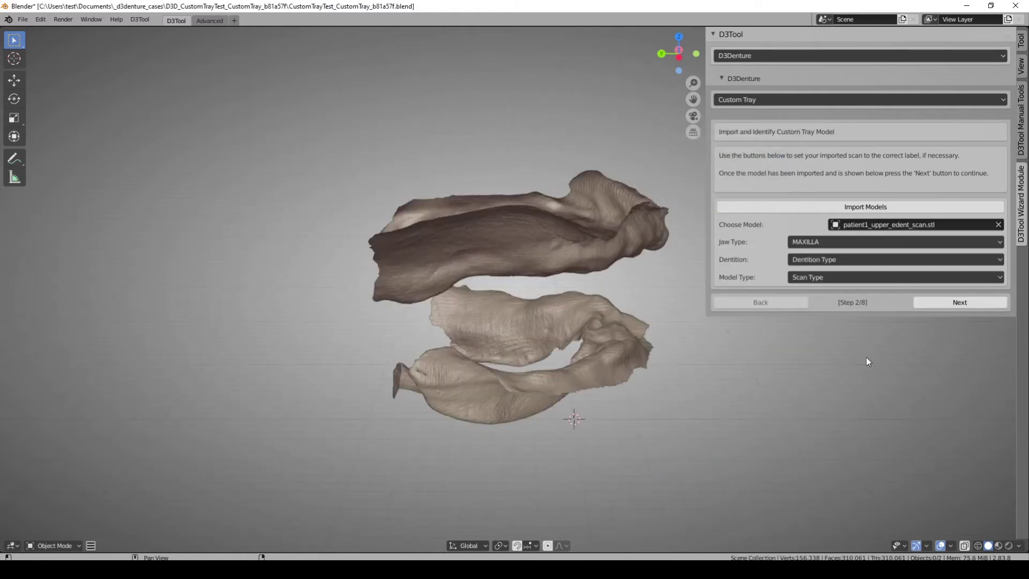
- Choose patient1_upper_edent_scan.stl as the MAXILLA model and characterize it as EDENTULOUS dentition with model type MODEL
middle_drag(845, 359, 737, 354)
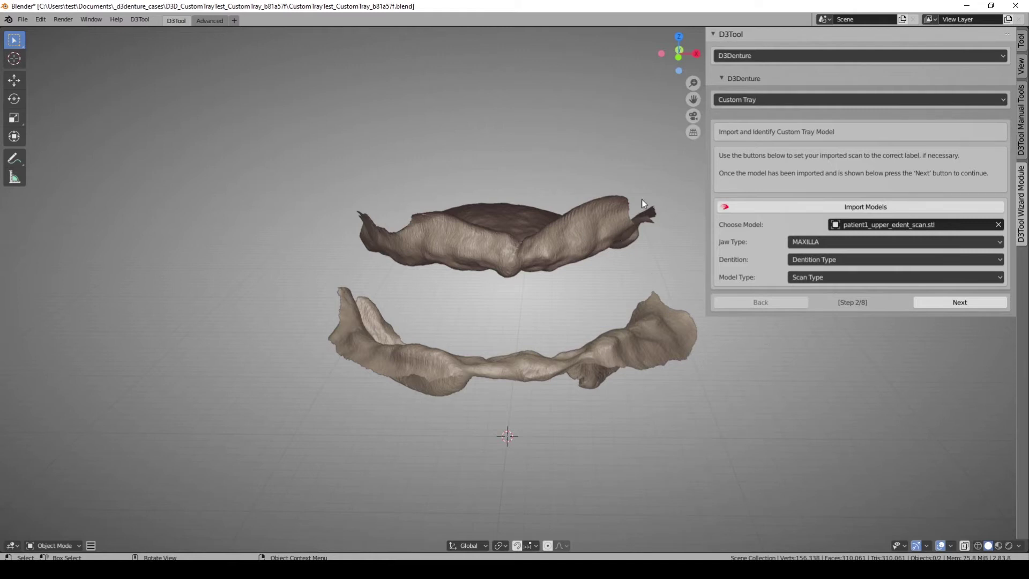
click(947, 226)
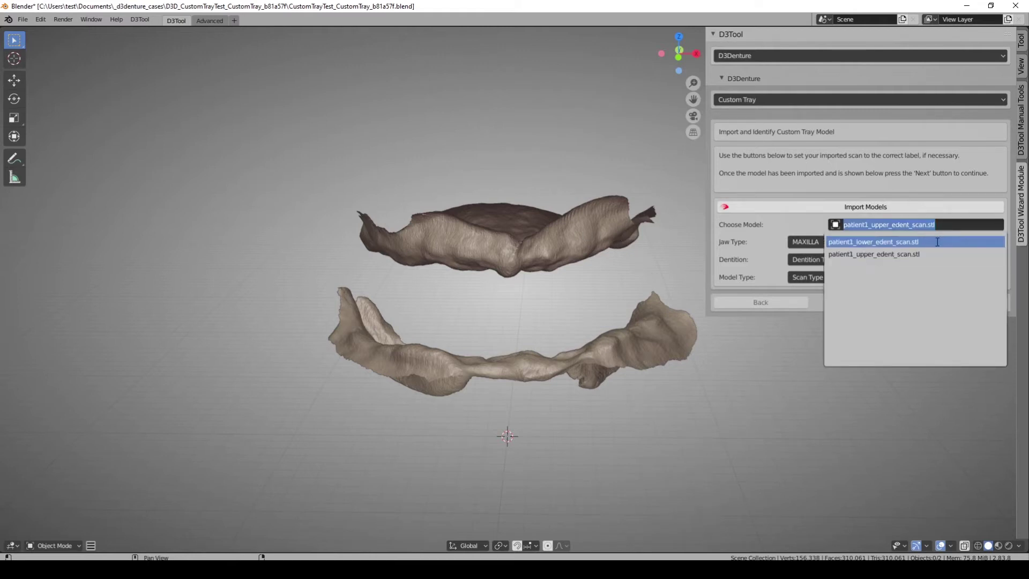
click(922, 256)
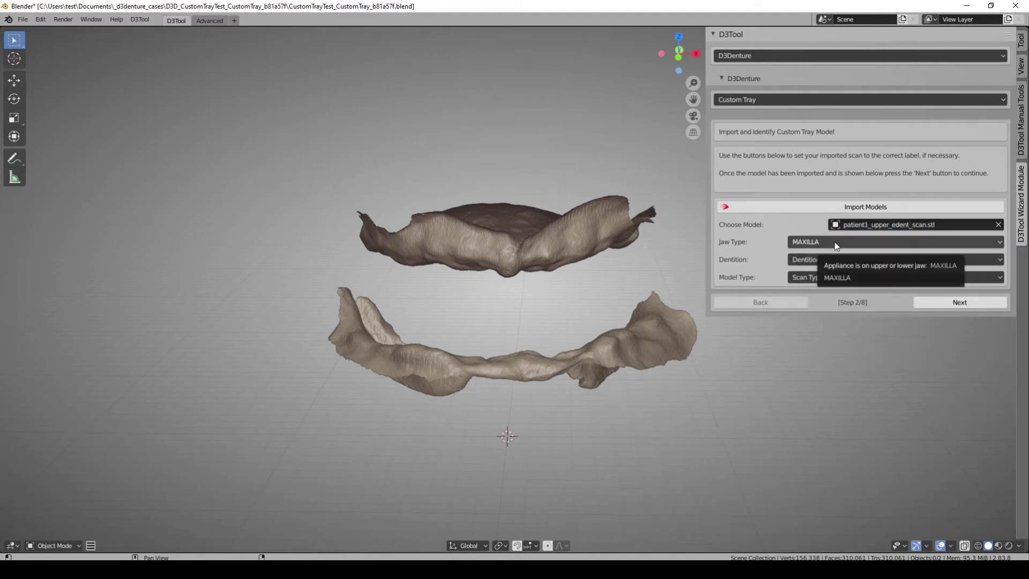
click(842, 259)
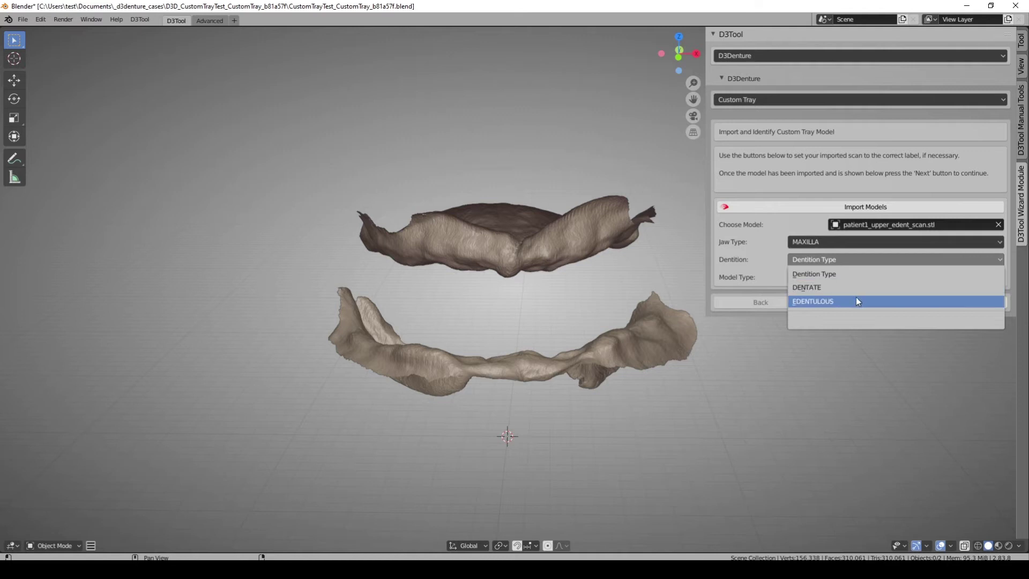
click(856, 300)
click(823, 277)
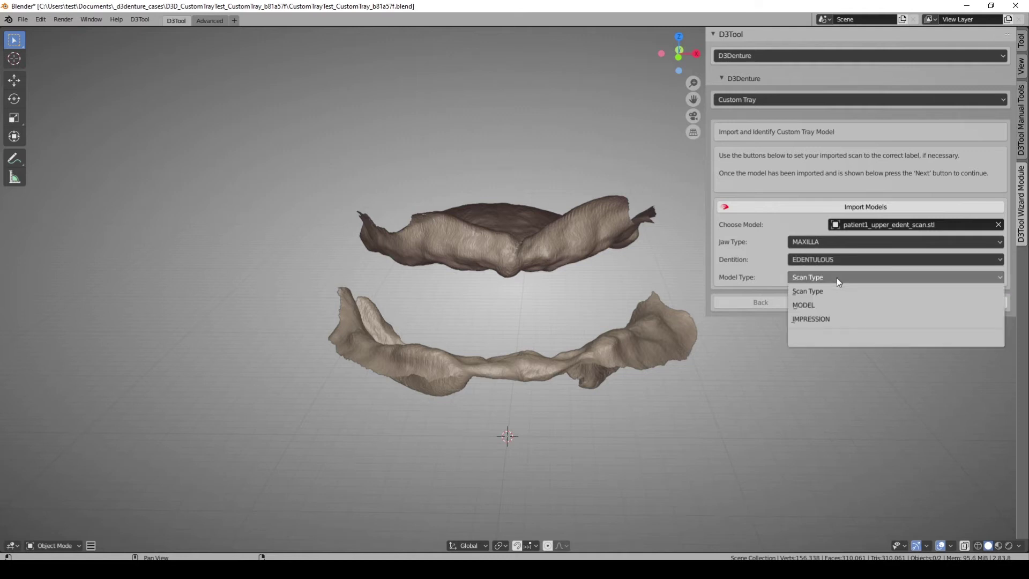
click(845, 306)
middle_drag(607, 338, 605, 308)
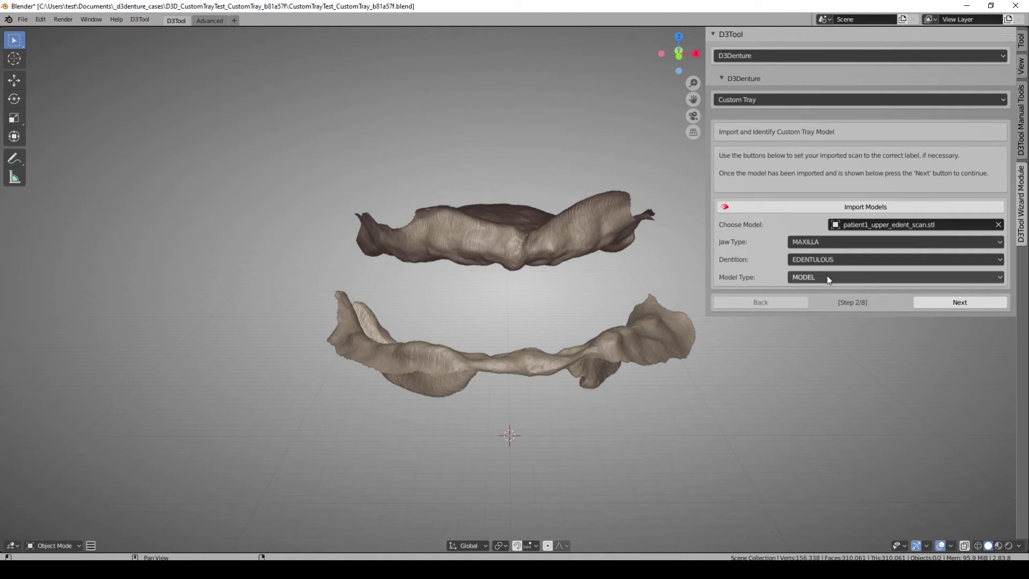
middle_drag(587, 265, 568, 294)
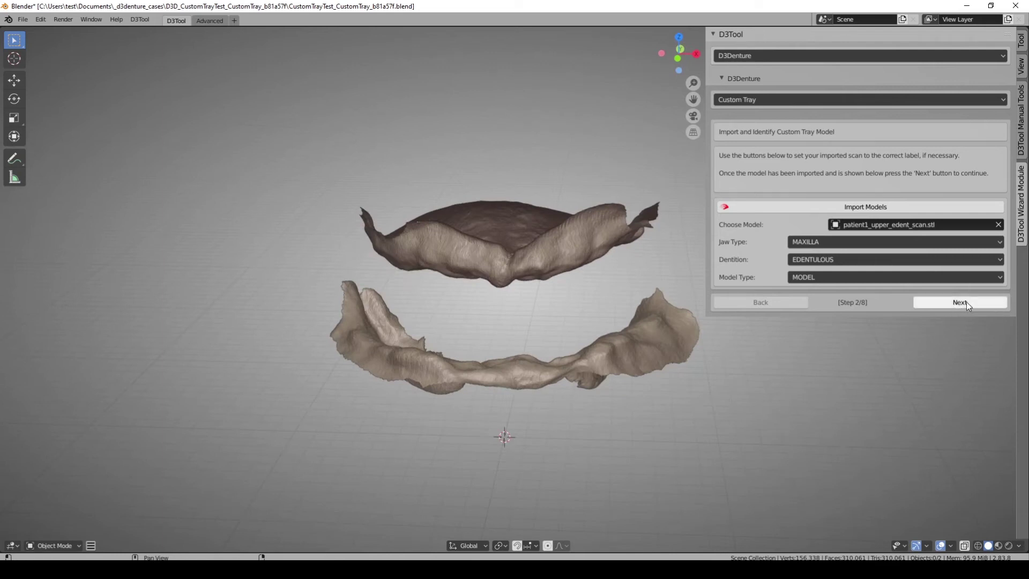
- Reset the model type to the unassigned Scan Type option and try to proceed to the next stage
click(850, 278)
click(849, 291)
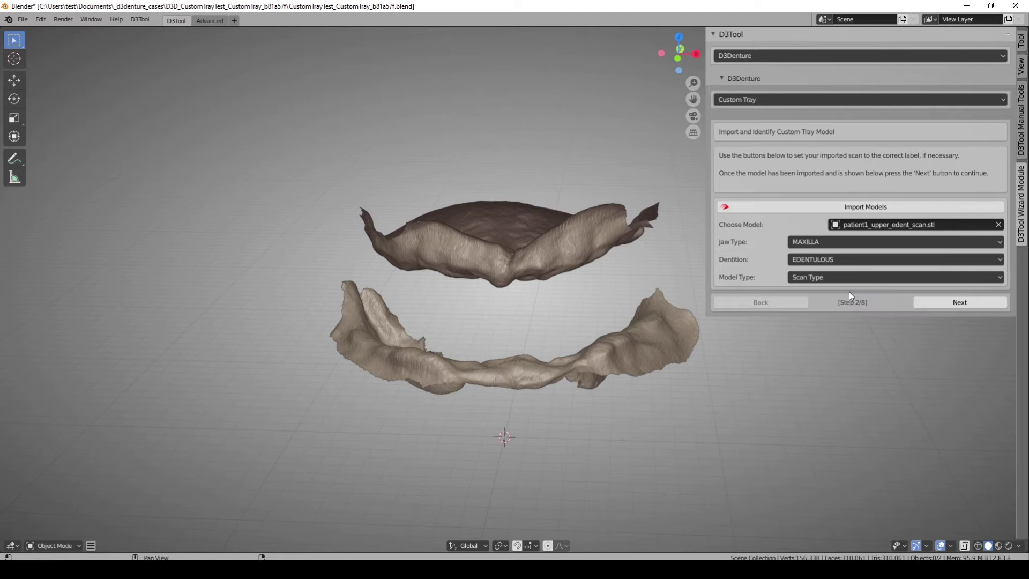
click(960, 302)
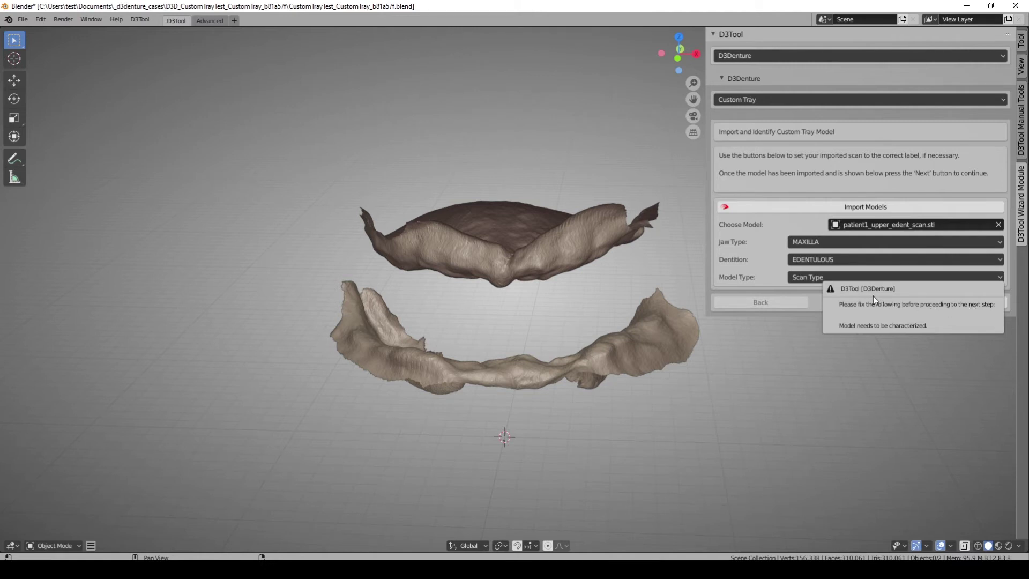
- Set the upper scan's model type to MODEL and proceed to the orientation stage
click(844, 276)
click(842, 305)
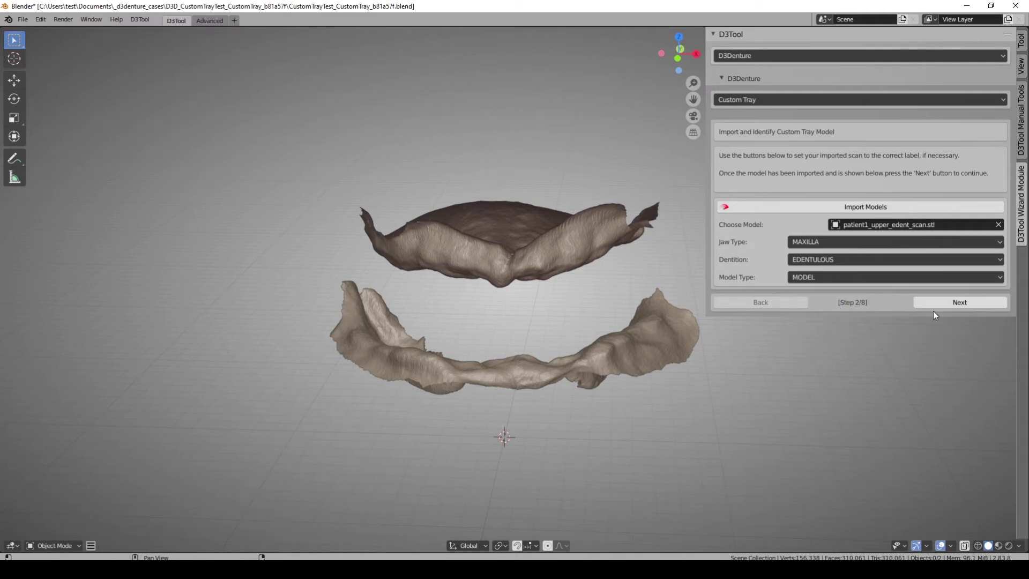
click(960, 303)
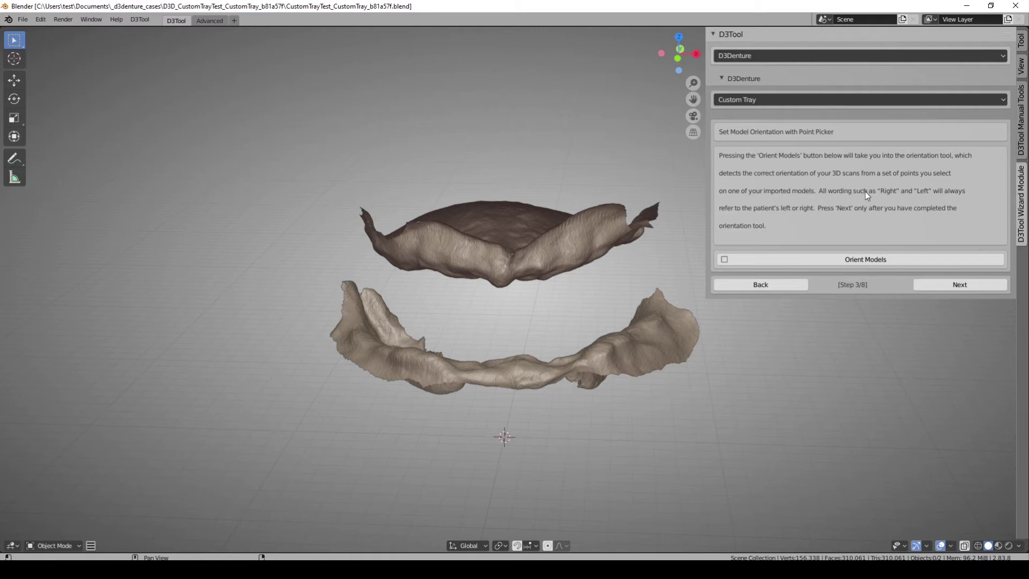
- Orient the upper model by picking the right tuberosity, left tuberosity, incisive papilla and midline, then commit and proceed to model modification
click(879, 260)
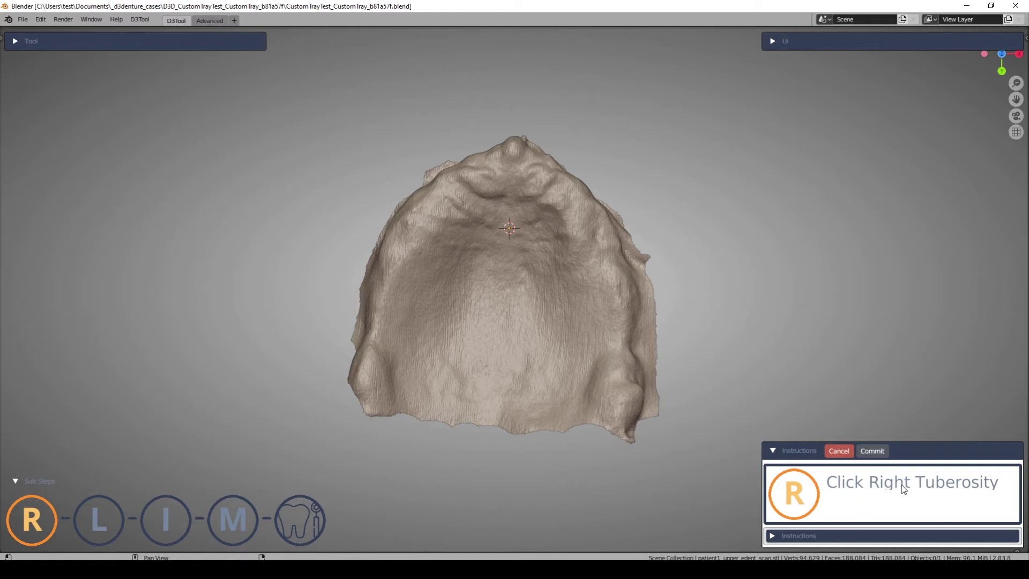
click(366, 370)
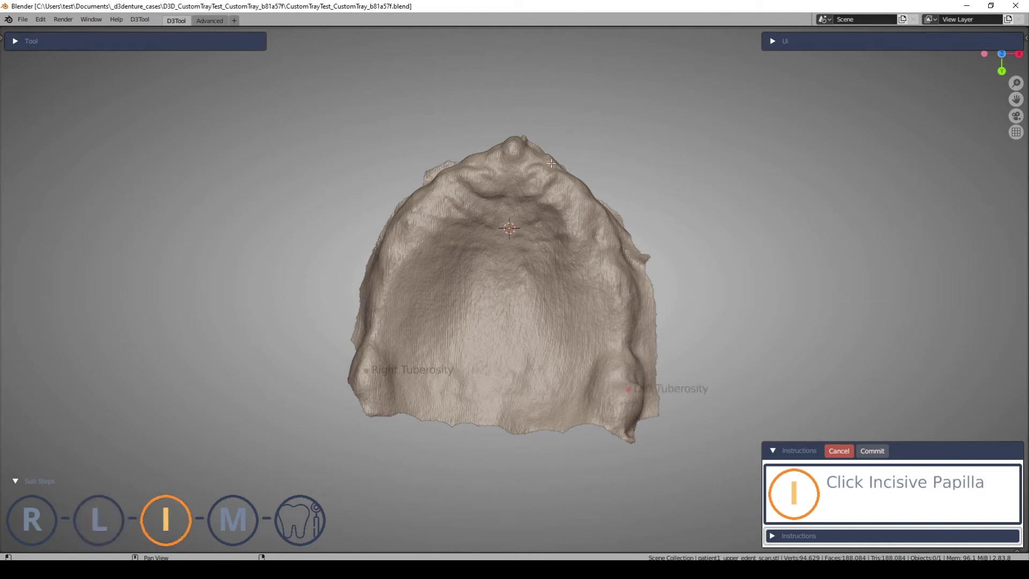
click(513, 139)
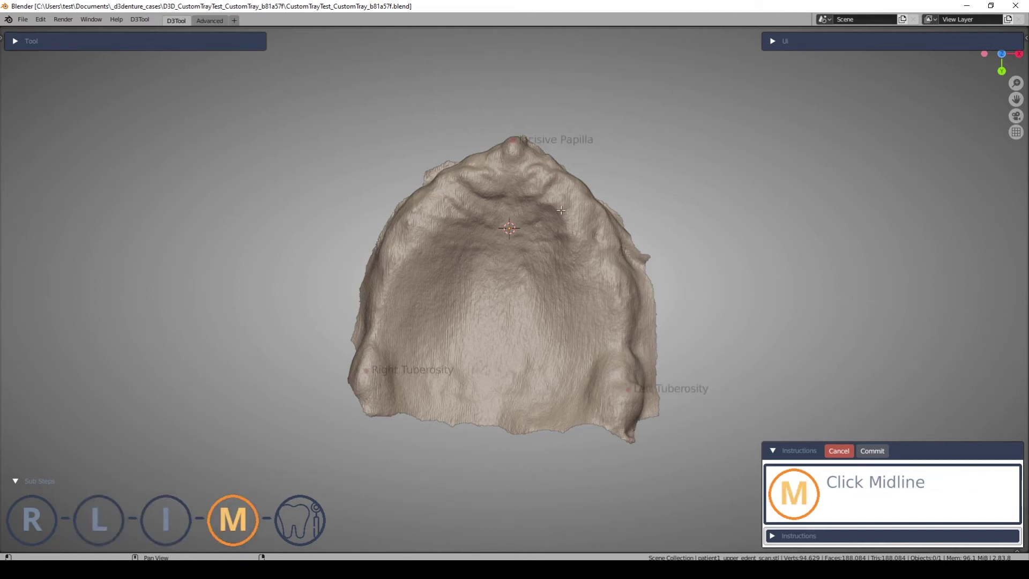
middle_drag(505, 184, 519, 154)
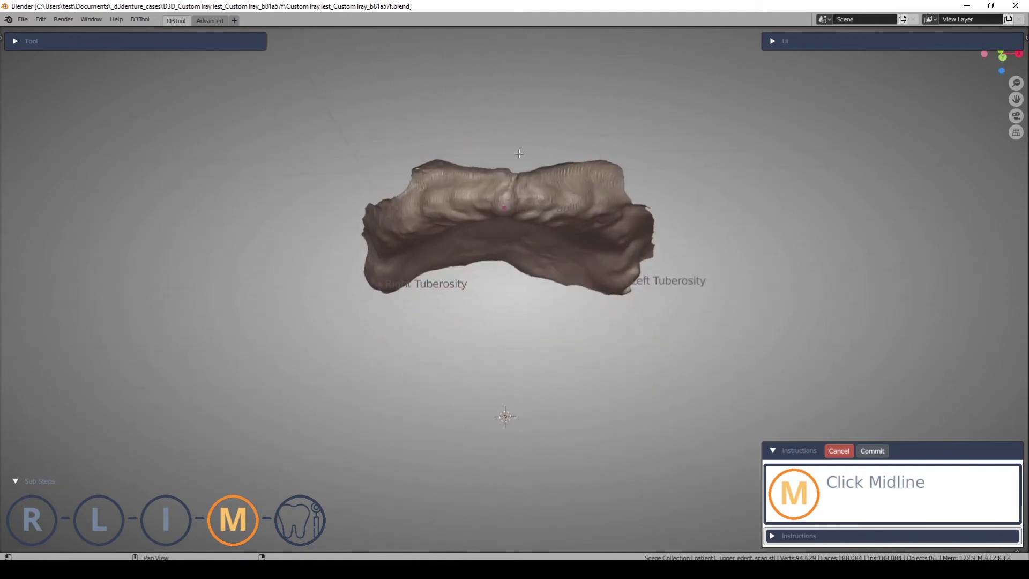
click(511, 179)
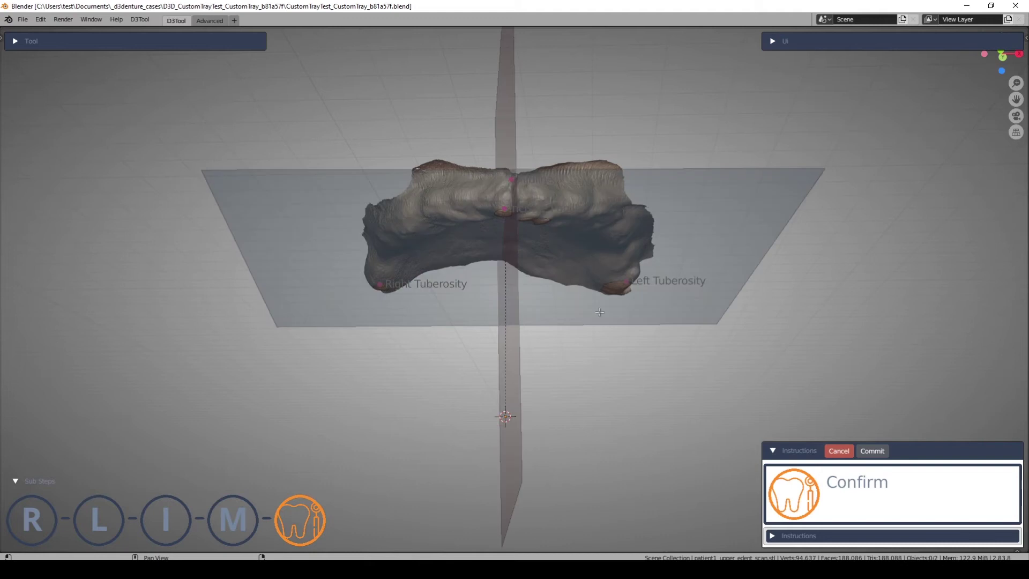
click(872, 450)
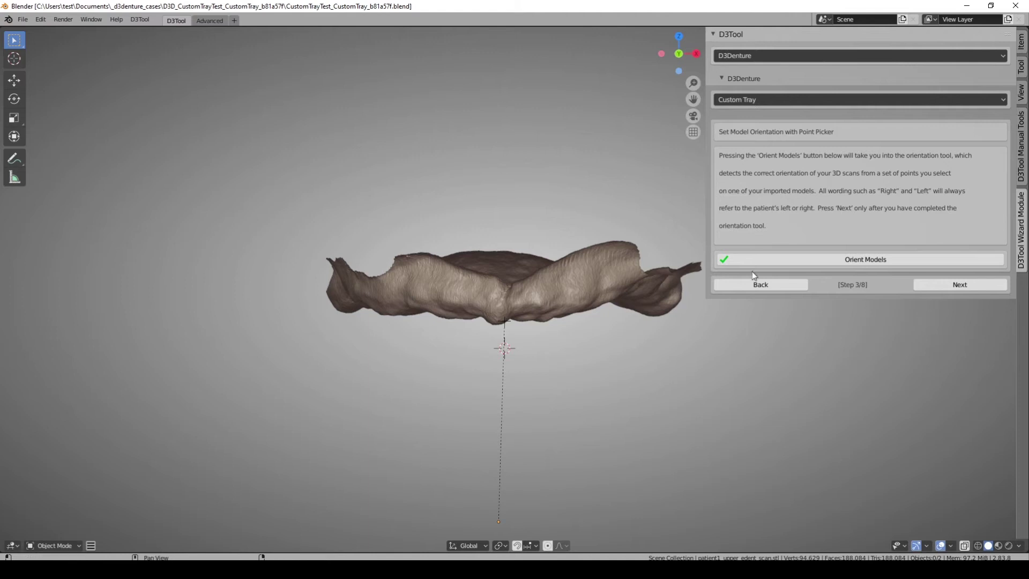
click(970, 286)
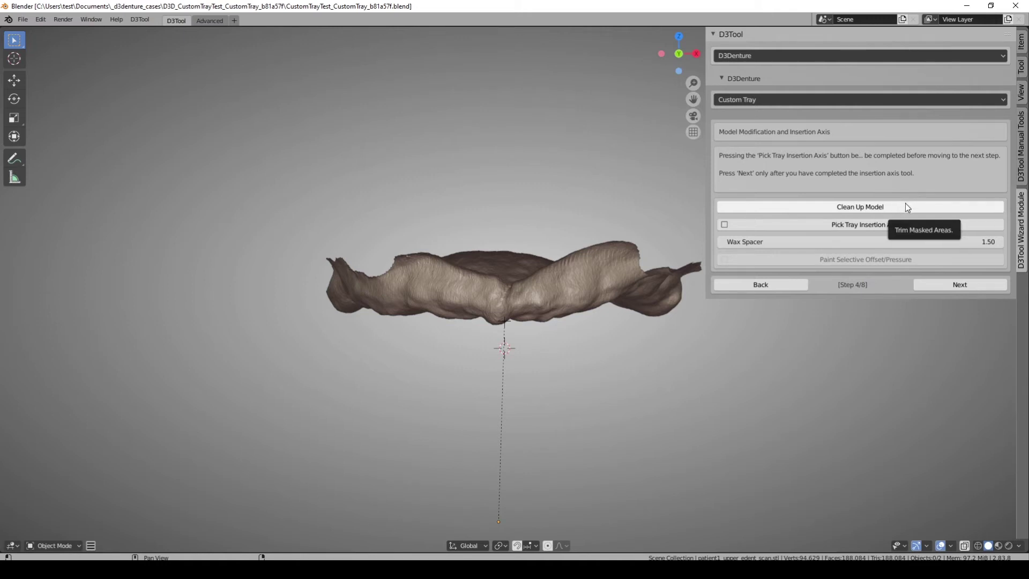
- In Clean Up Model, paint the excess scan edge beside one tuberosity and delete the painted area
middle_drag(651, 278, 608, 235)
middle_drag(557, 196, 563, 195)
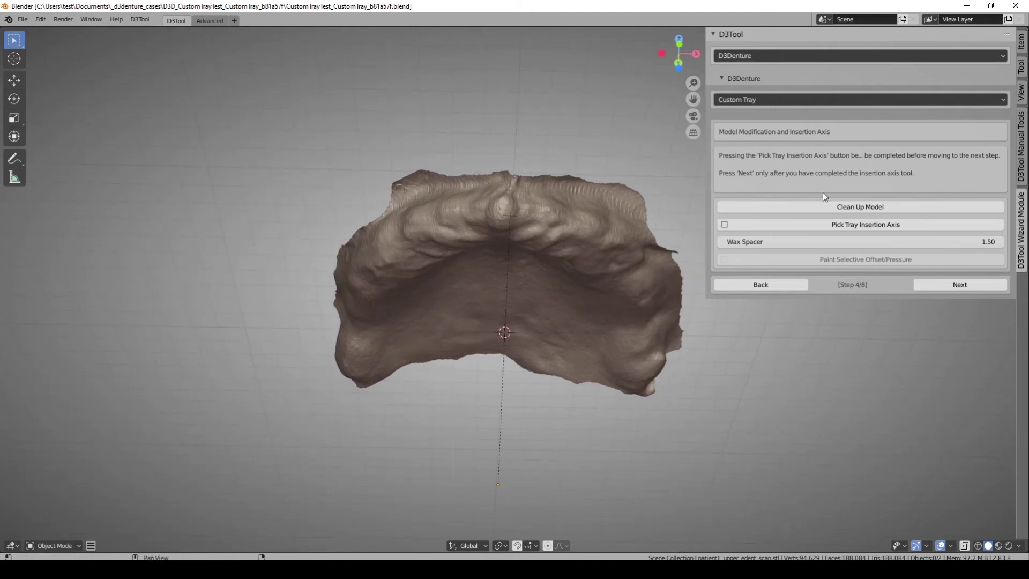
click(847, 208)
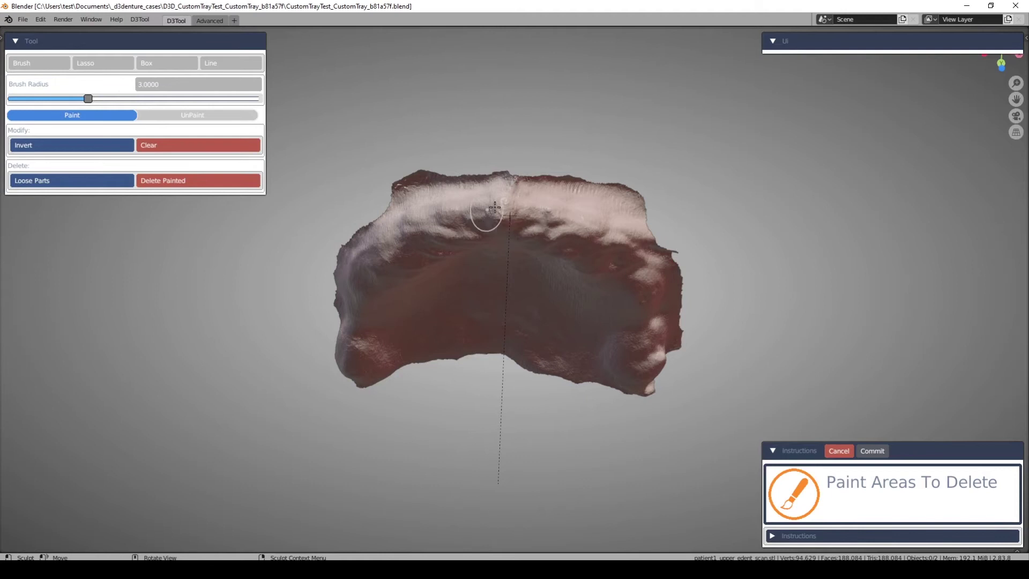
mouse_move(495, 207)
middle_down()
mouse_move(494, 225)
mouse_move(457, 217)
mouse_move(405, 292)
mouse_move(647, 226)
mouse_move(514, 193)
mouse_move(563, 189)
mouse_move(542, 186)
middle_up()
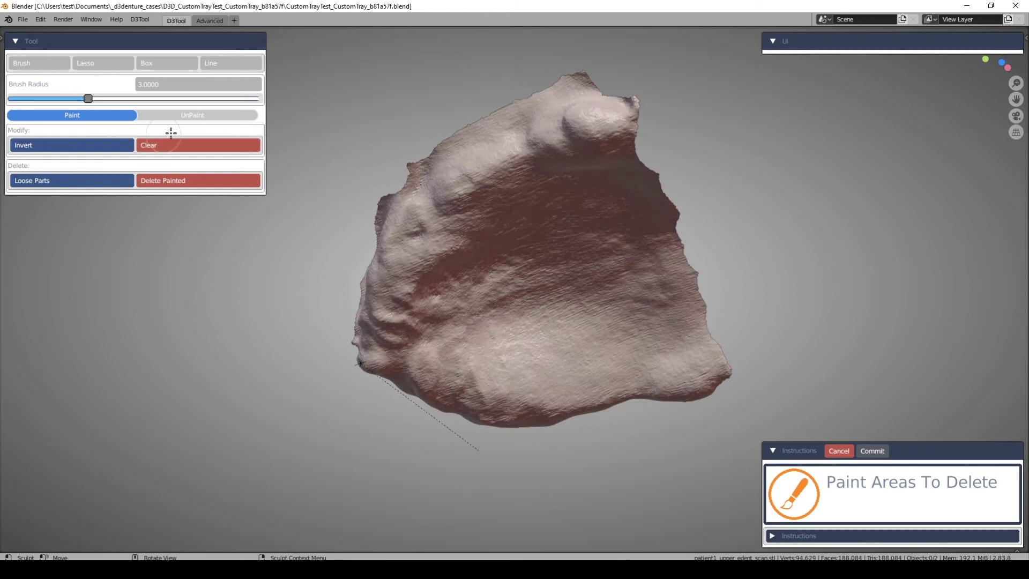
drag(630, 111, 637, 109)
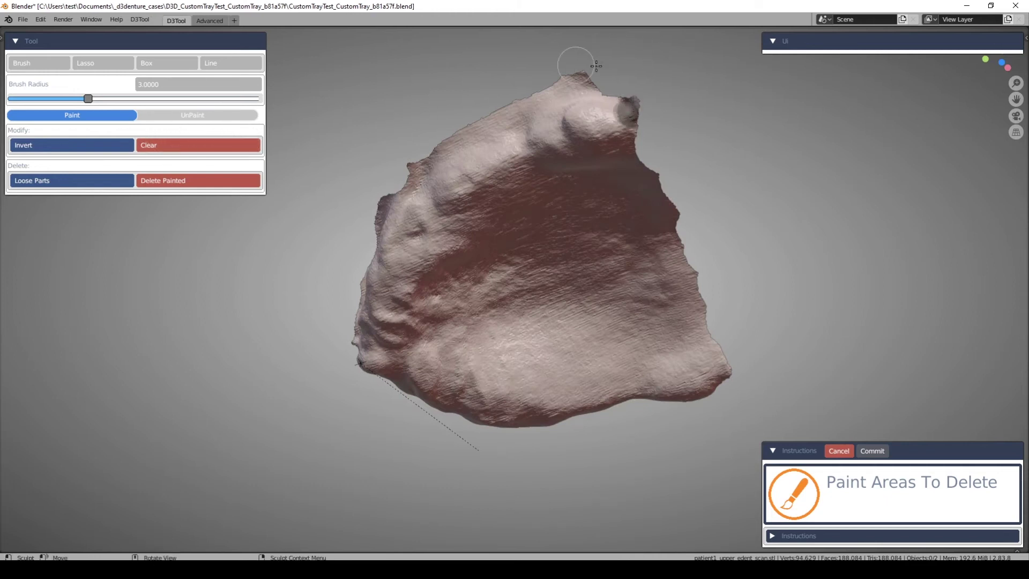
click(162, 181)
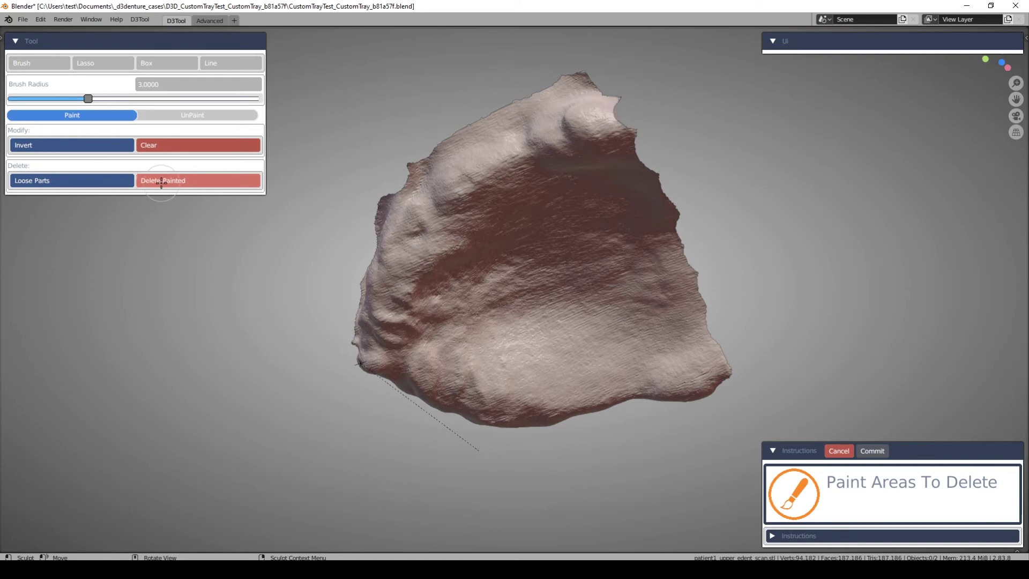
mouse_move(586, 211)
middle_down()
mouse_move(596, 172)
mouse_move(643, 231)
mouse_move(686, 190)
mouse_move(740, 246)
mouse_move(785, 225)
mouse_move(822, 241)
mouse_move(601, 220)
mouse_move(632, 172)
mouse_move(590, 166)
mouse_move(649, 239)
mouse_move(589, 236)
mouse_move(610, 287)
middle_up()
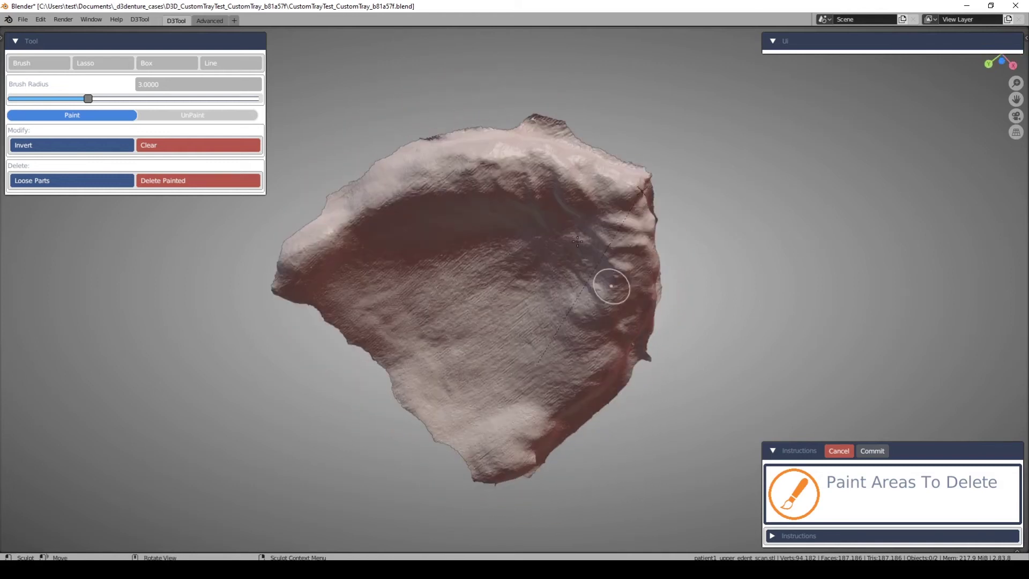
- Try the Lasso tool by painting a patch in the middle of the palate, switch to Box, and clear the painted area
middle_drag(395, 172, 381, 225)
middle_drag(621, 143, 551, 122)
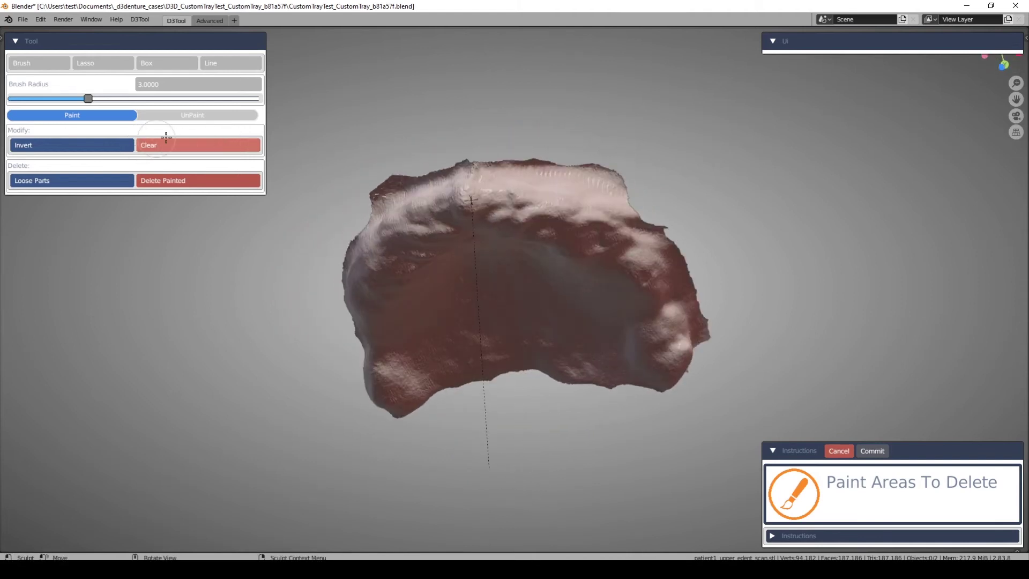
click(112, 64)
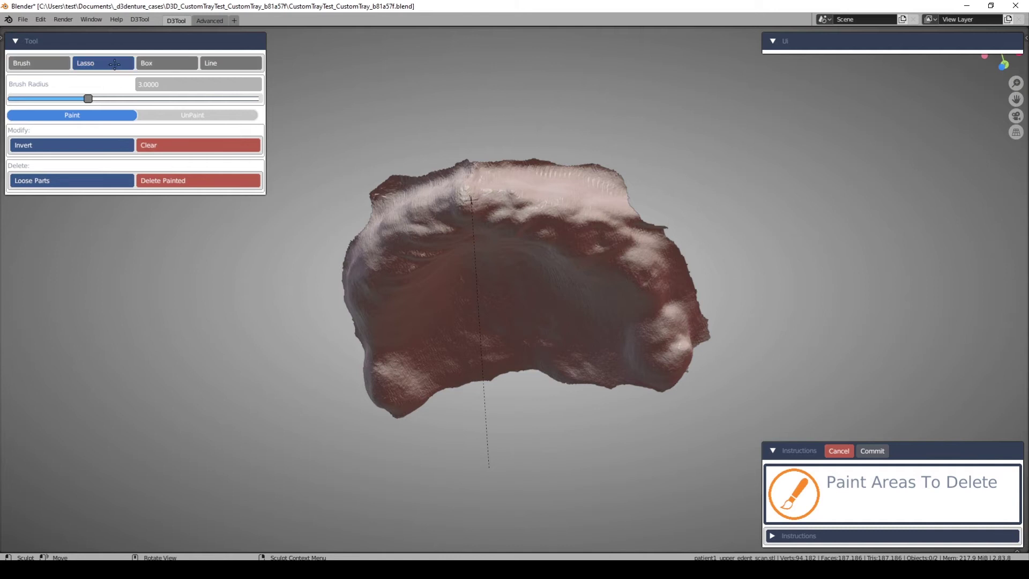
mouse_move(448, 262)
mouse_down()
mouse_move(548, 317)
mouse_move(427, 304)
mouse_up()
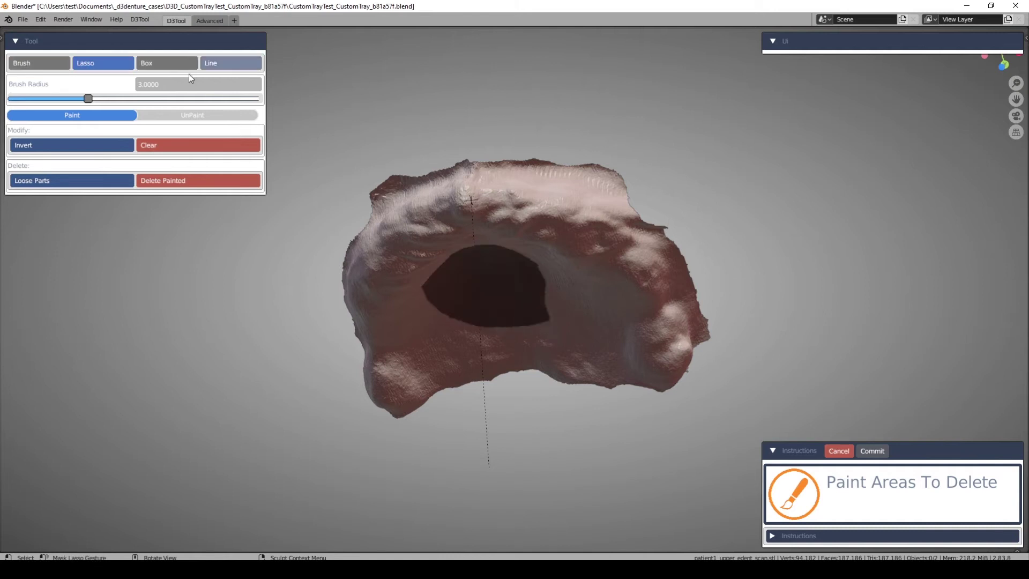
click(151, 67)
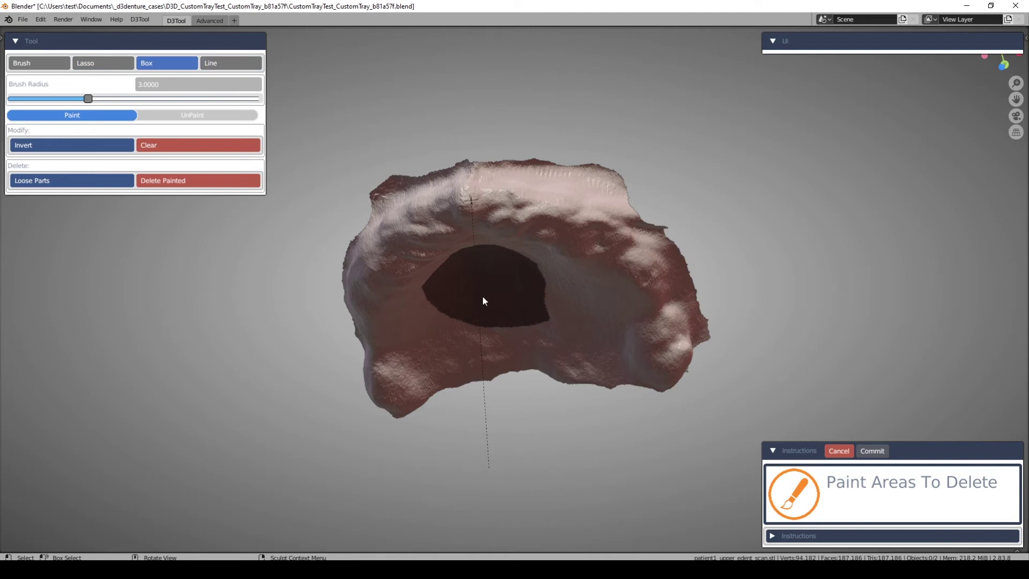
click(192, 148)
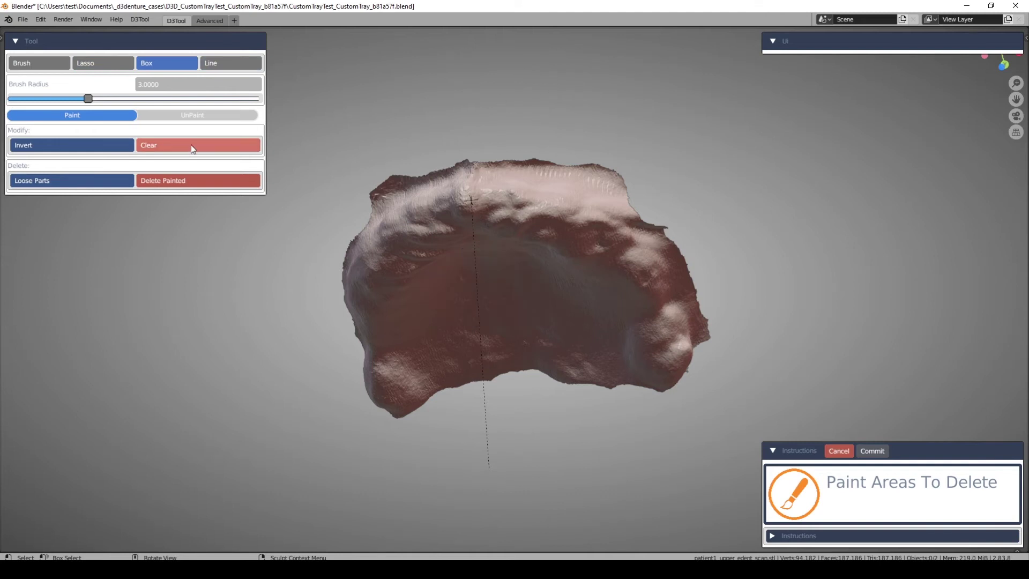
- Commit the model cleanup and capture the tray insertion axis from a view facing the palate
mouse_move(477, 251)
middle_down()
mouse_move(491, 224)
mouse_move(511, 226)
mouse_move(614, 318)
middle_up()
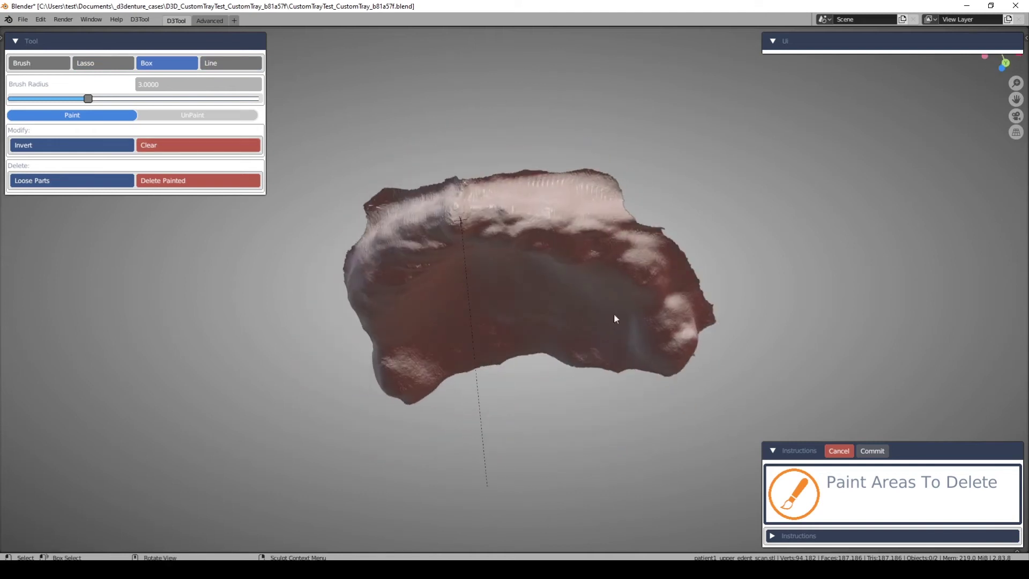
click(872, 451)
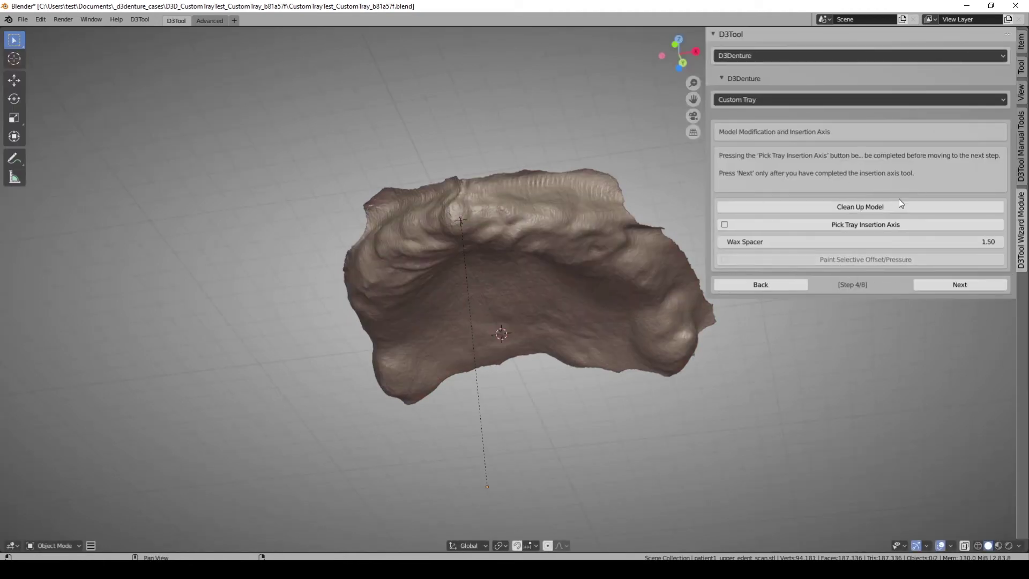
click(911, 225)
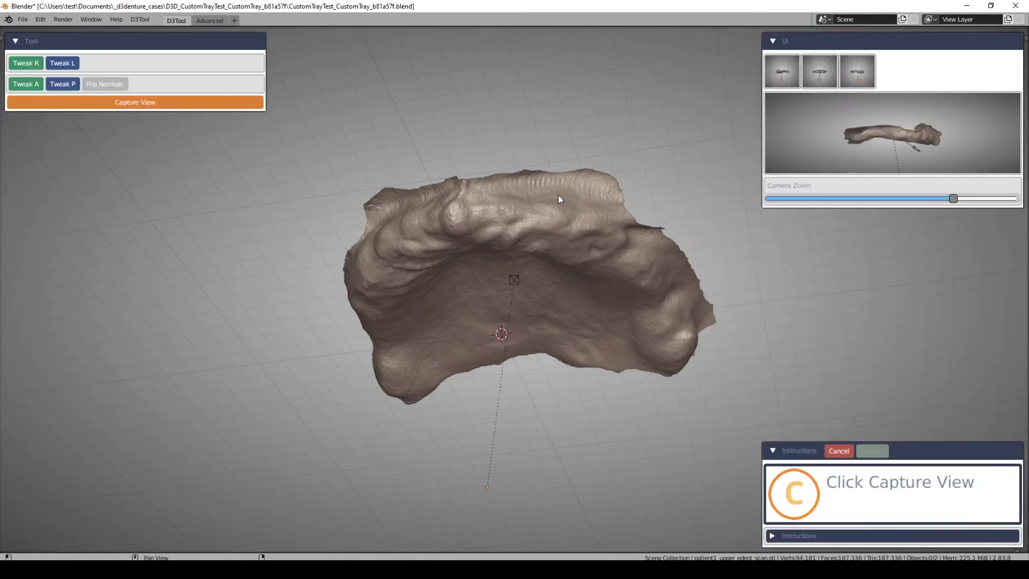
middle_drag(443, 145, 507, 96)
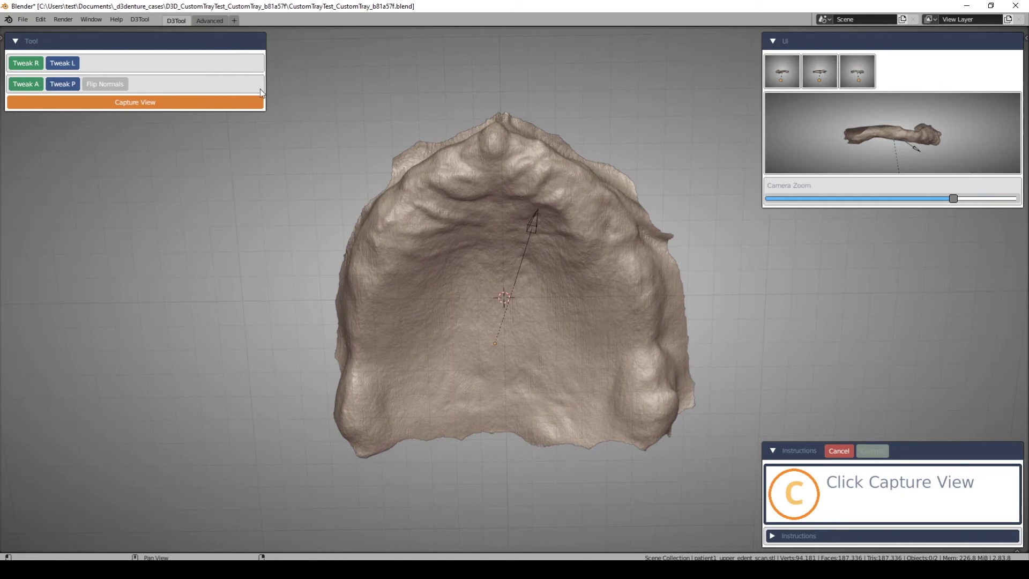
click(174, 104)
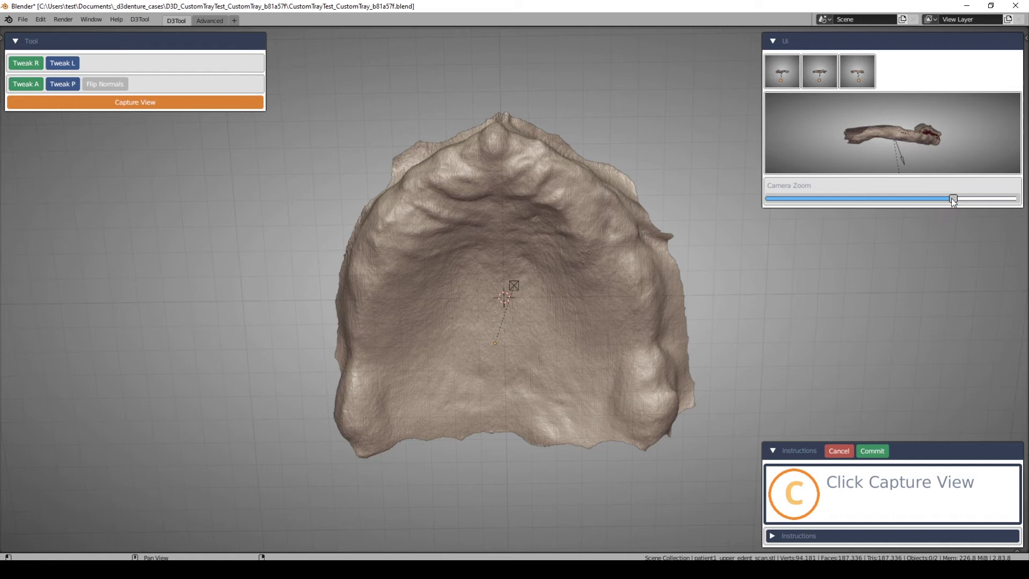
- Enlarge the camera preview and examine the undercuts in both side views and the front view
drag(954, 201, 988, 199)
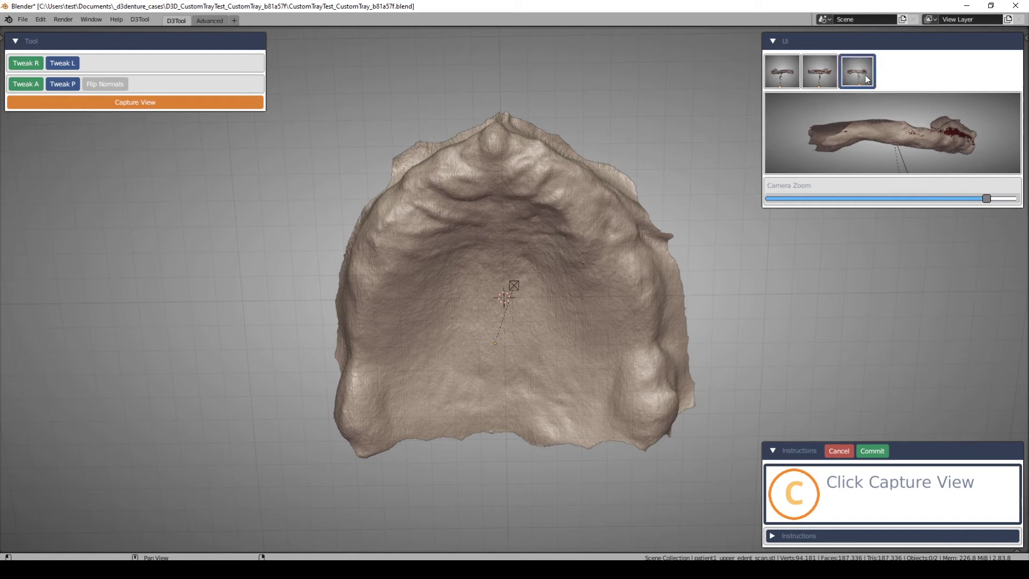
click(834, 78)
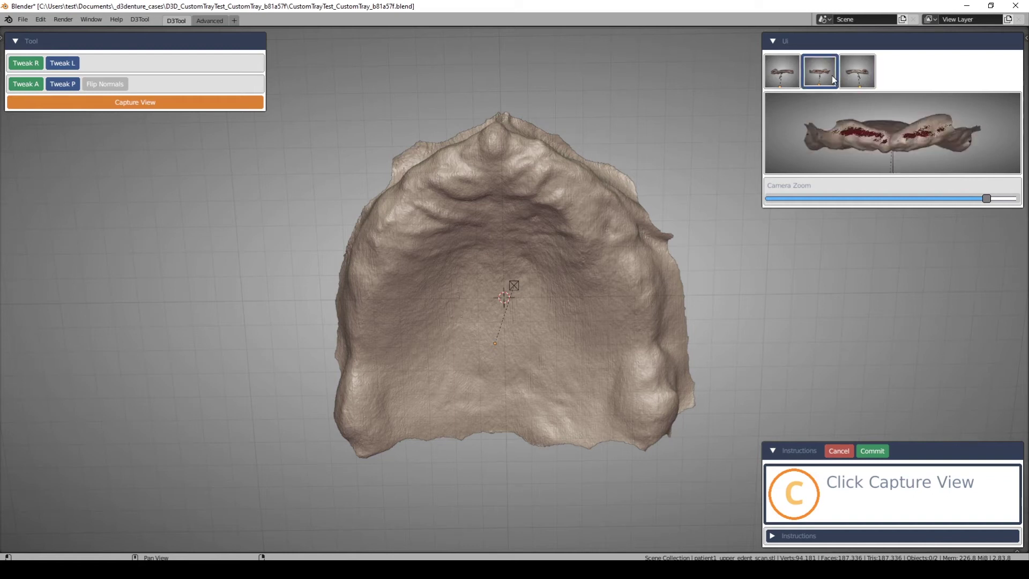
click(795, 79)
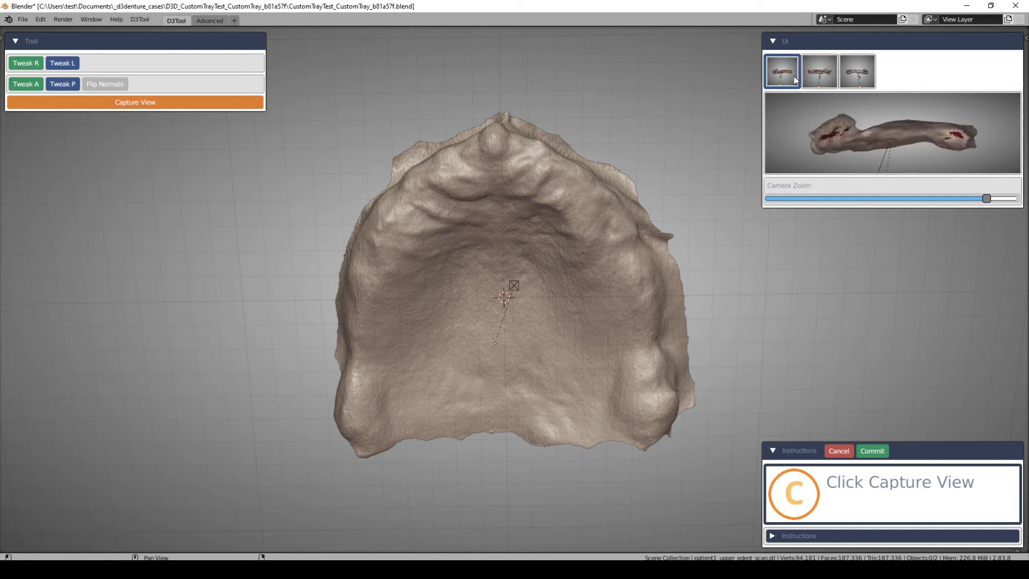
click(852, 71)
click(818, 72)
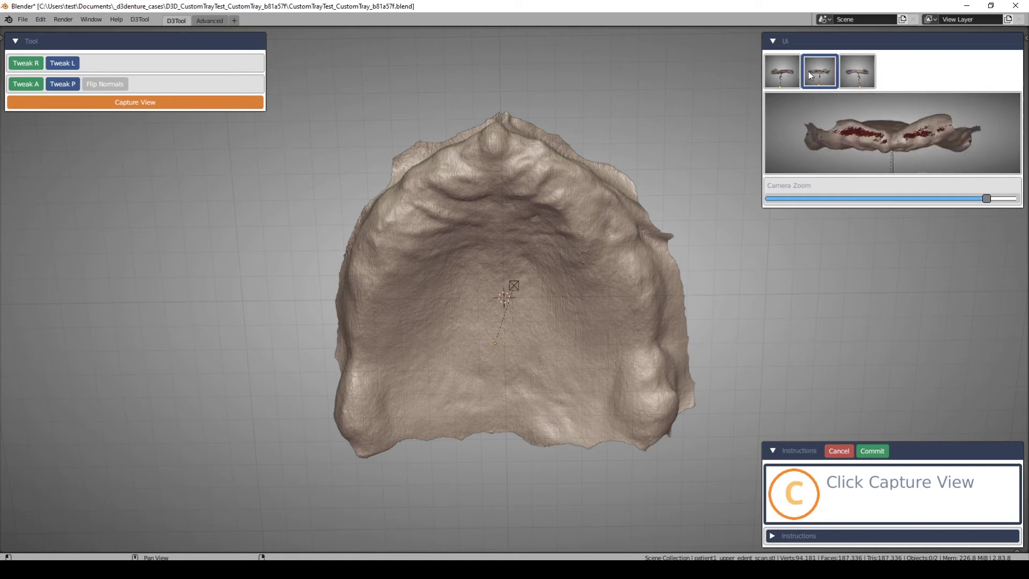
click(795, 75)
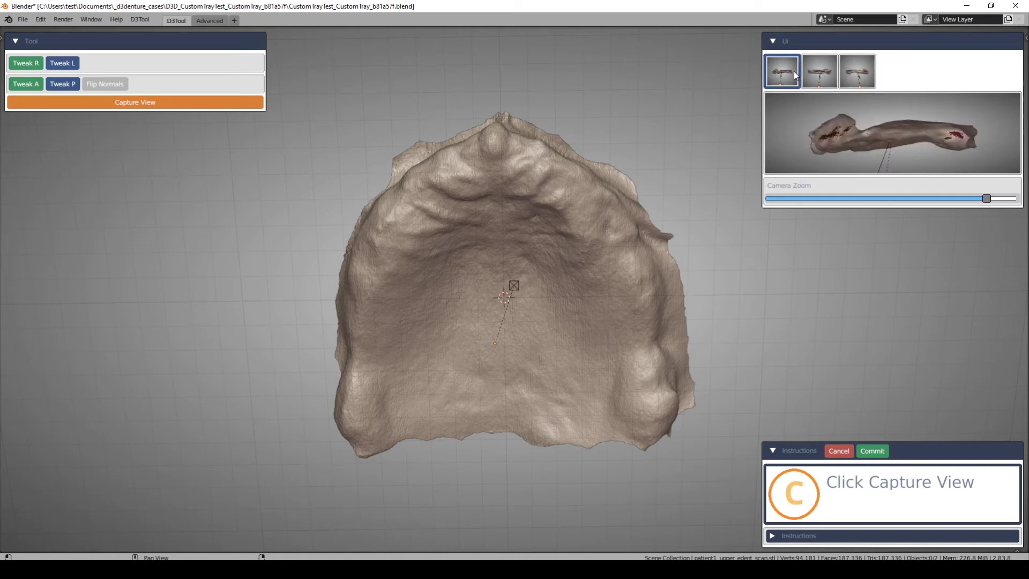
click(822, 75)
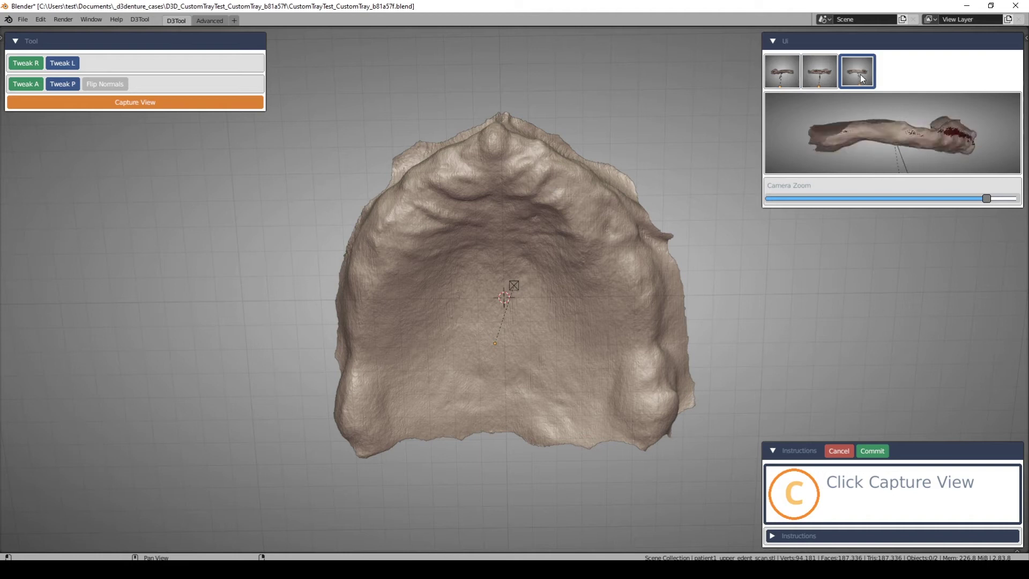
click(793, 77)
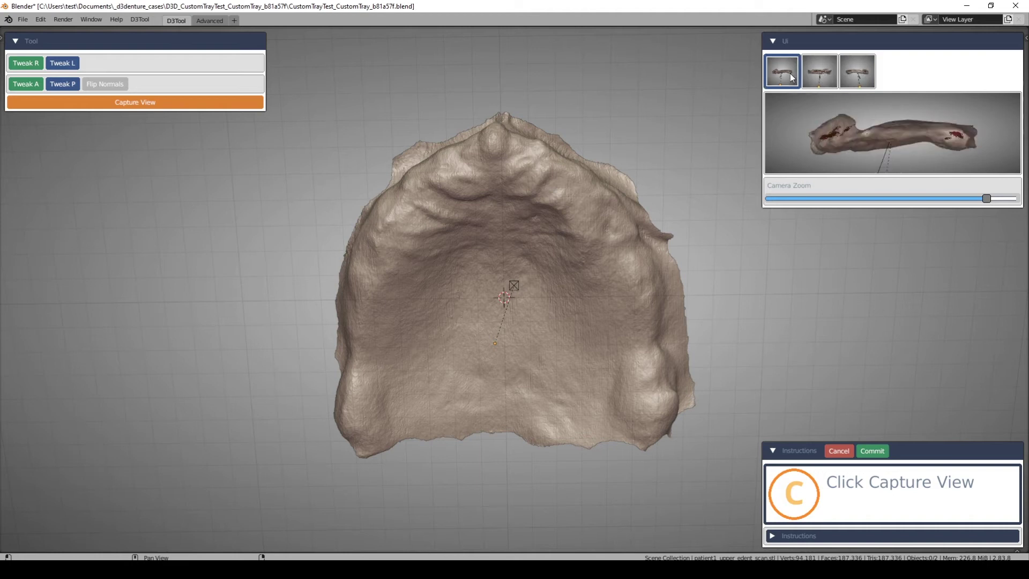
- Commit the tray insertion axis and inspect the undercut blockout on the model from several angles
middle_drag(590, 105, 598, 134)
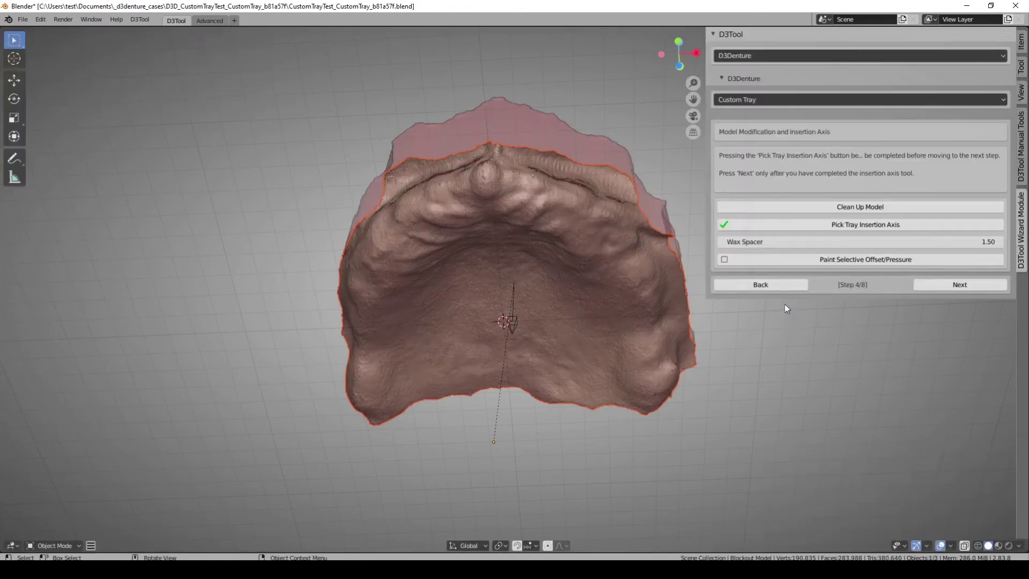
middle_drag(574, 326, 565, 306)
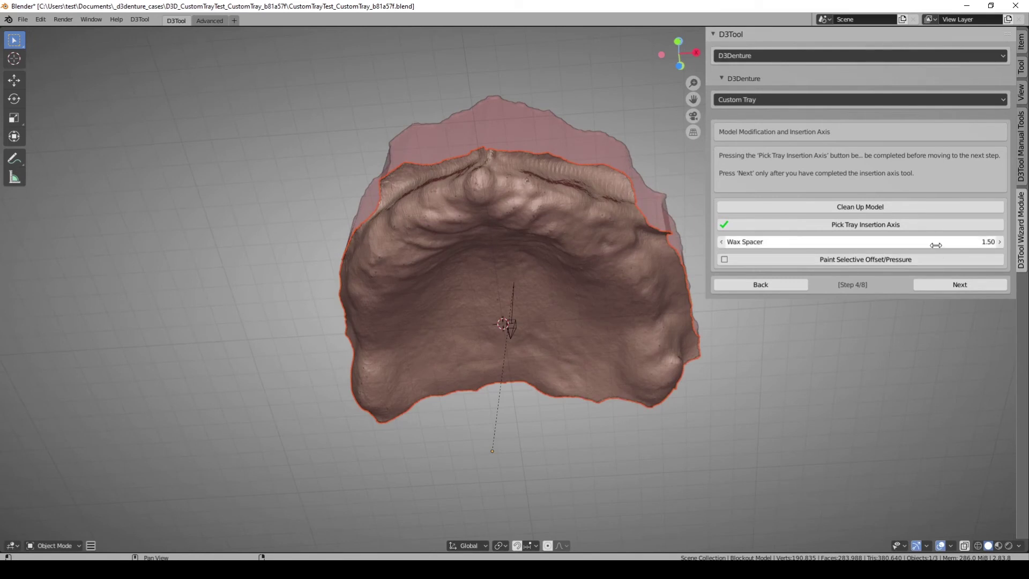
middle_drag(483, 181, 490, 159)
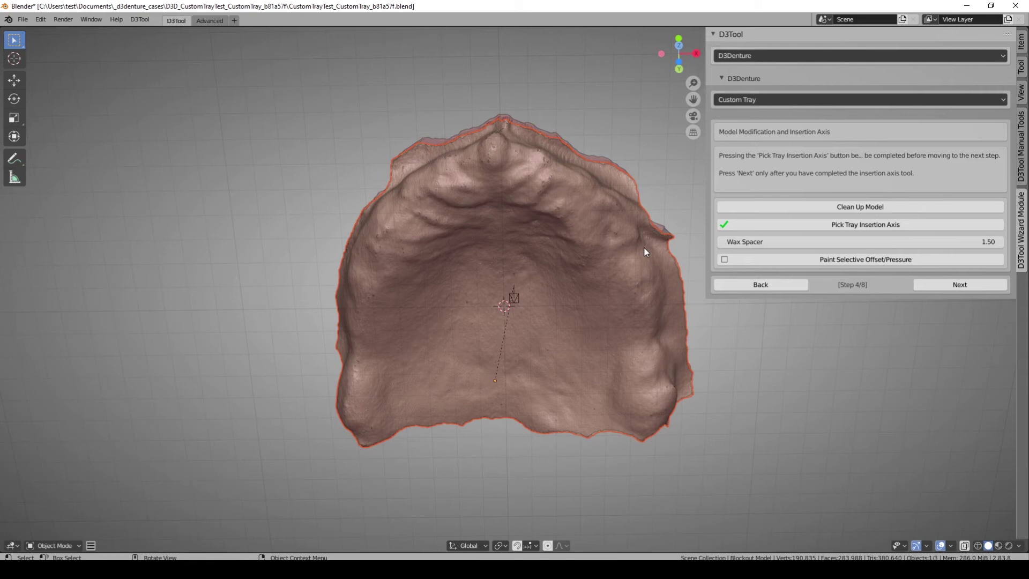
mouse_move(533, 232)
middle_down()
mouse_move(532, 202)
mouse_move(533, 268)
mouse_move(544, 250)
mouse_move(493, 264)
mouse_move(538, 254)
mouse_move(535, 234)
middle_up()
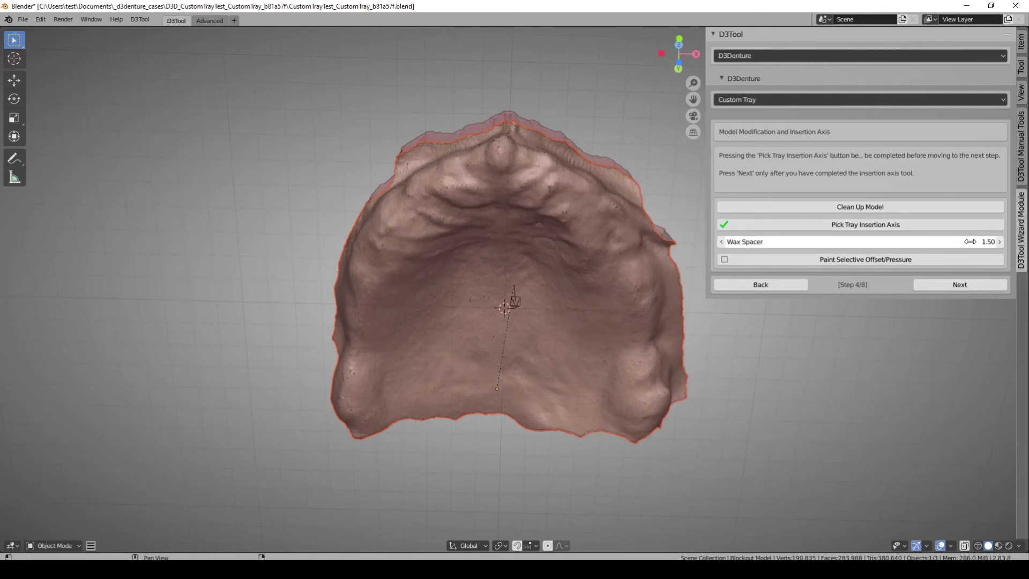
- In Paint Selective Offset/Pressure, paint three spots at 0.0 mm wax spacer thickness: one on each posterior ridge and one behind the anterior ridge
click(897, 260)
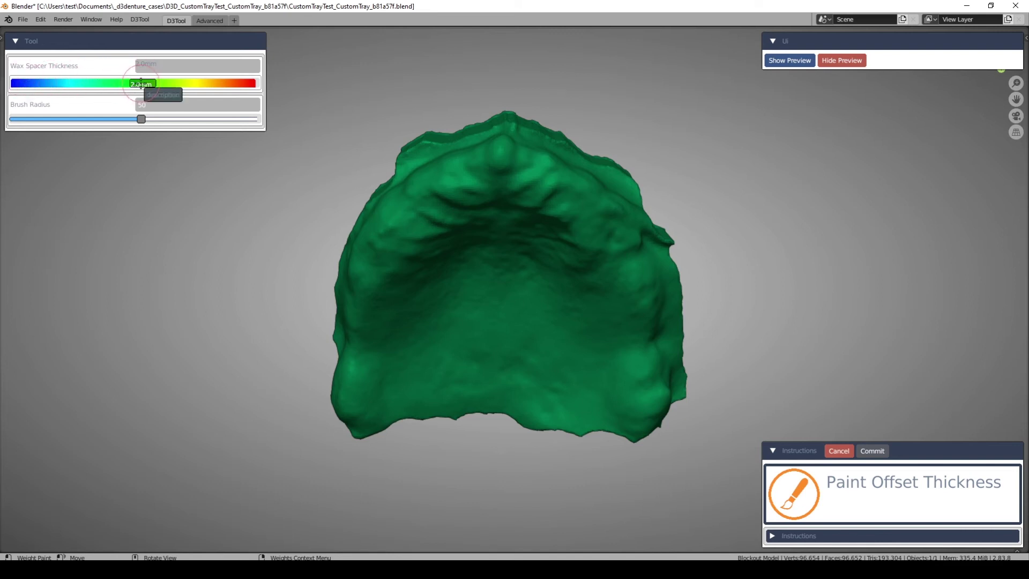
drag(134, 89, 9, 86)
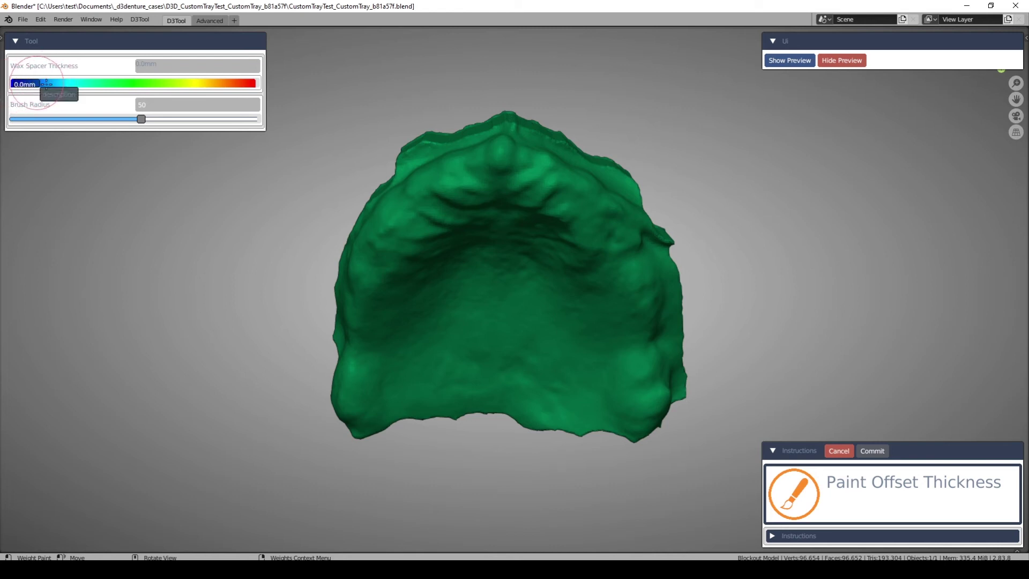
middle_drag(478, 266, 491, 227)
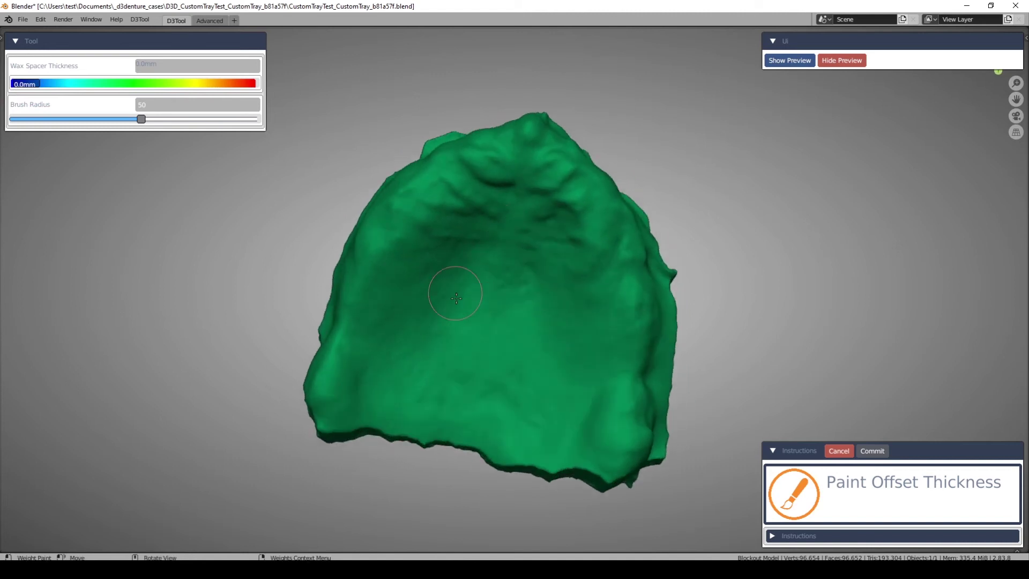
click(362, 344)
click(611, 395)
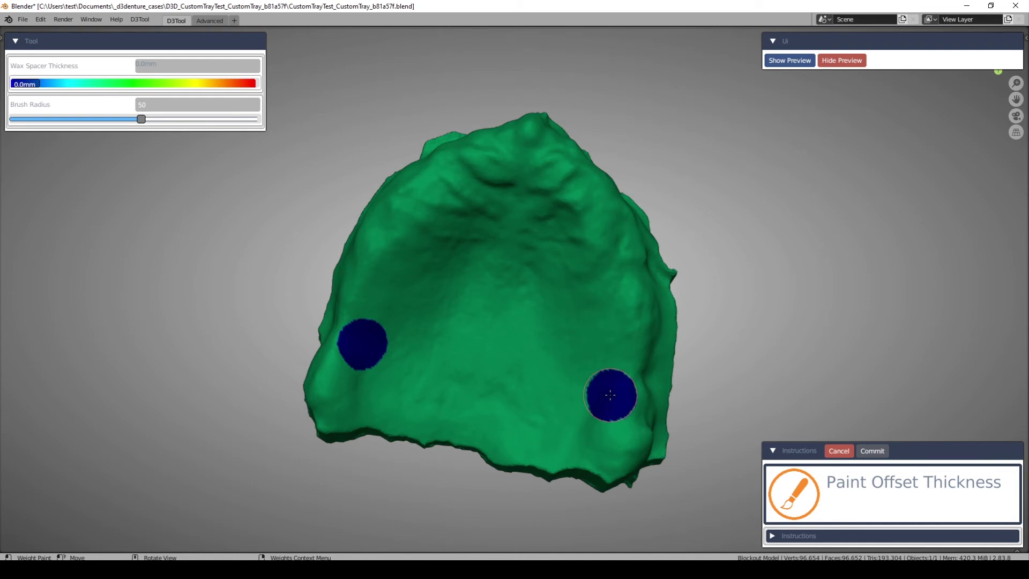
click(523, 173)
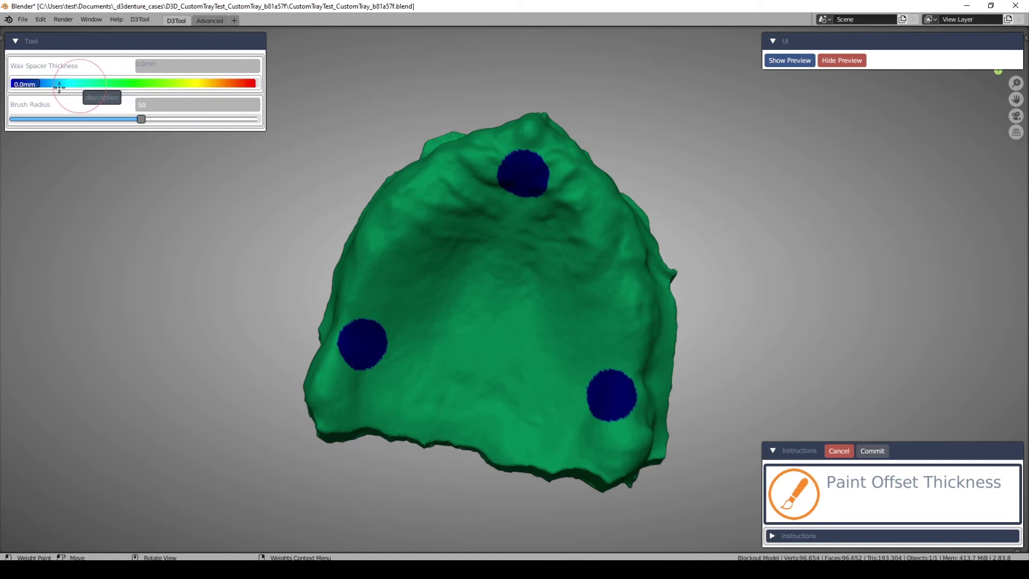
- Paint both anterolateral ridges at 1.2 mm wax spacer thickness, commit the offset and proceed to the tray border stage
drag(27, 88, 107, 87)
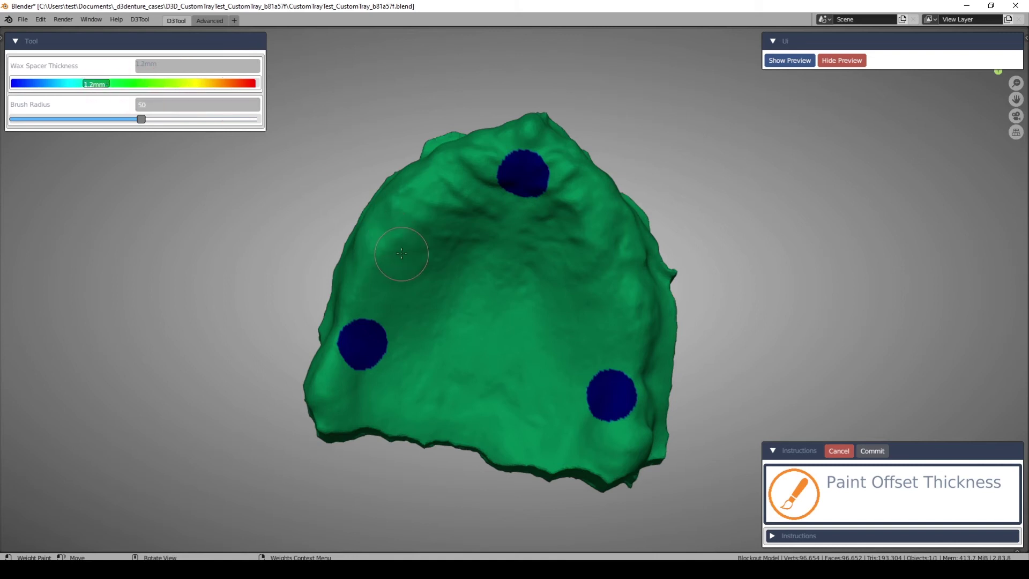
mouse_move(399, 258)
mouse_down()
mouse_move(437, 190)
mouse_move(370, 268)
mouse_move(413, 220)
mouse_move(397, 269)
mouse_move(435, 189)
mouse_up()
mouse_move(642, 322)
mouse_down()
mouse_move(640, 302)
mouse_move(627, 327)
mouse_move(594, 219)
mouse_move(576, 199)
mouse_move(628, 326)
mouse_move(632, 318)
mouse_up()
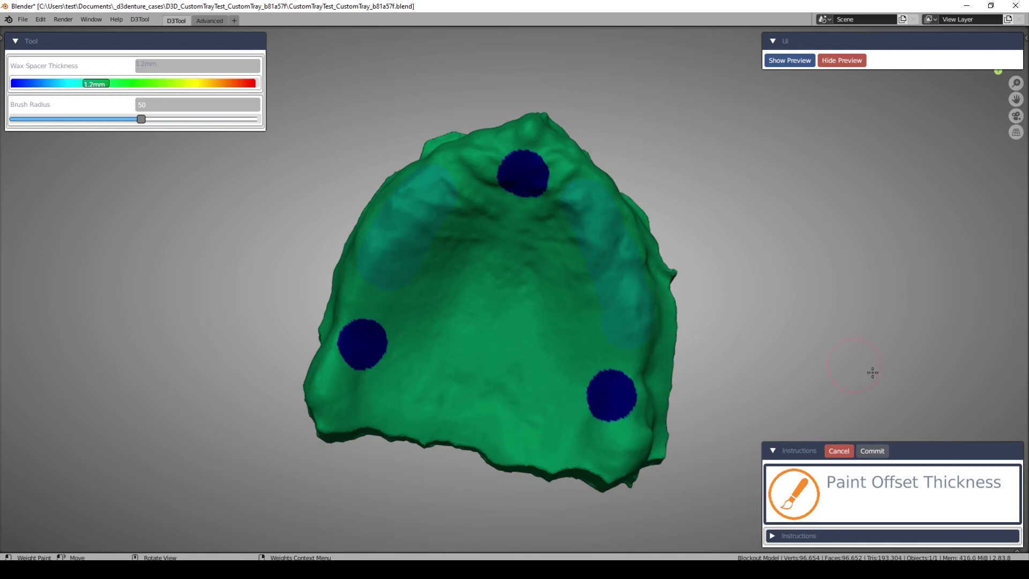
click(880, 453)
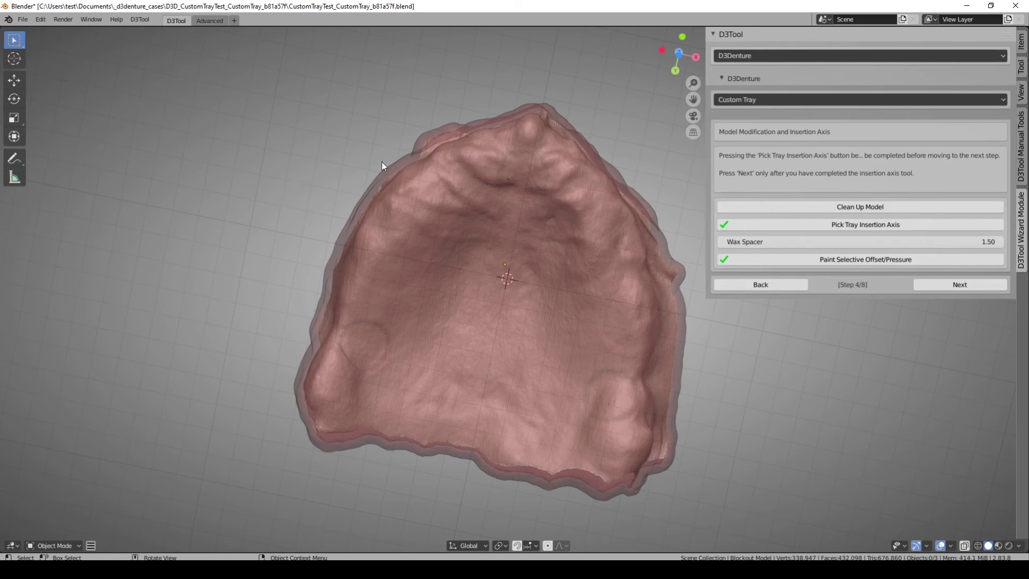
middle_drag(551, 114, 549, 154)
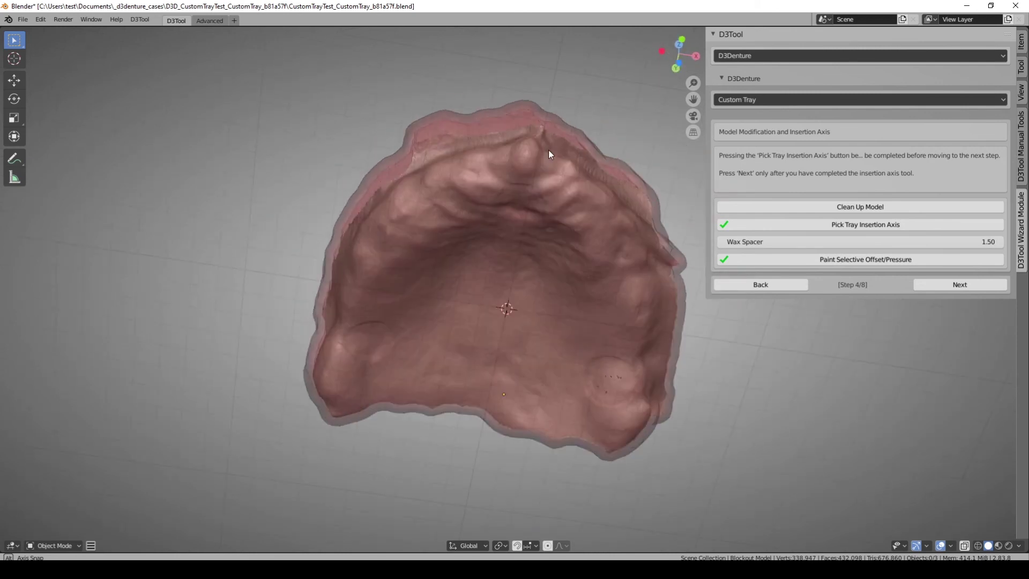
click(968, 286)
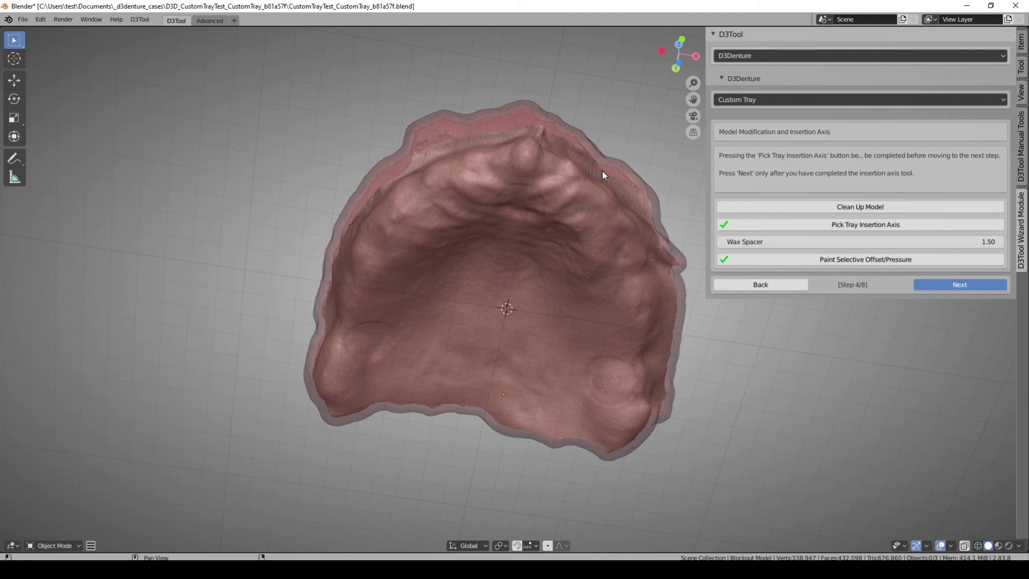
- Examine the three stops and the relieved ridge areas on the offset model, close up and from several angles
middle_drag(468, 204, 468, 168)
scroll(504, 184, up, 2)
middle_drag(538, 203, 440, 175)
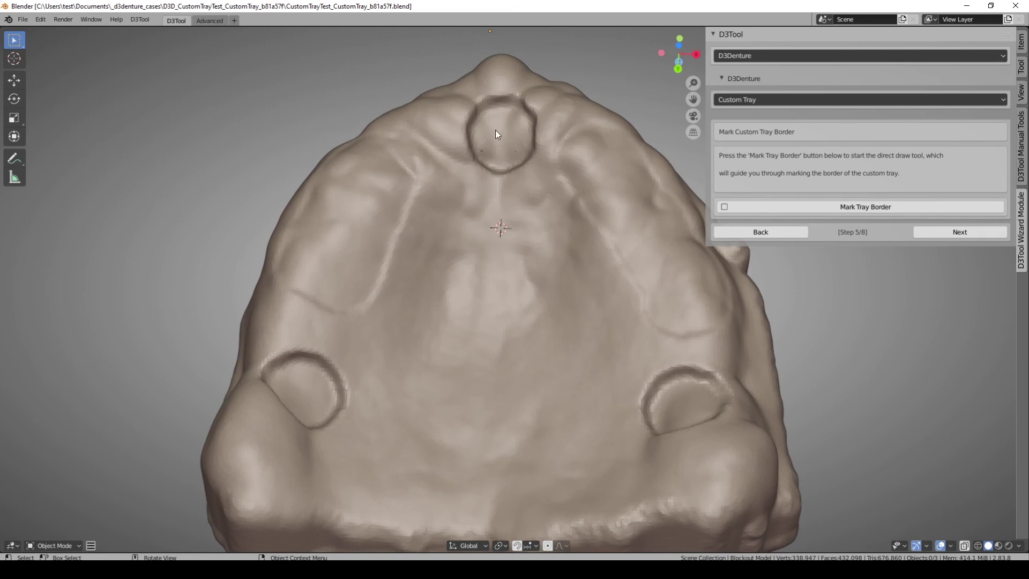
middle_drag(529, 215, 517, 252)
scroll(533, 263, down, 3)
middle_drag(536, 298, 571, 302)
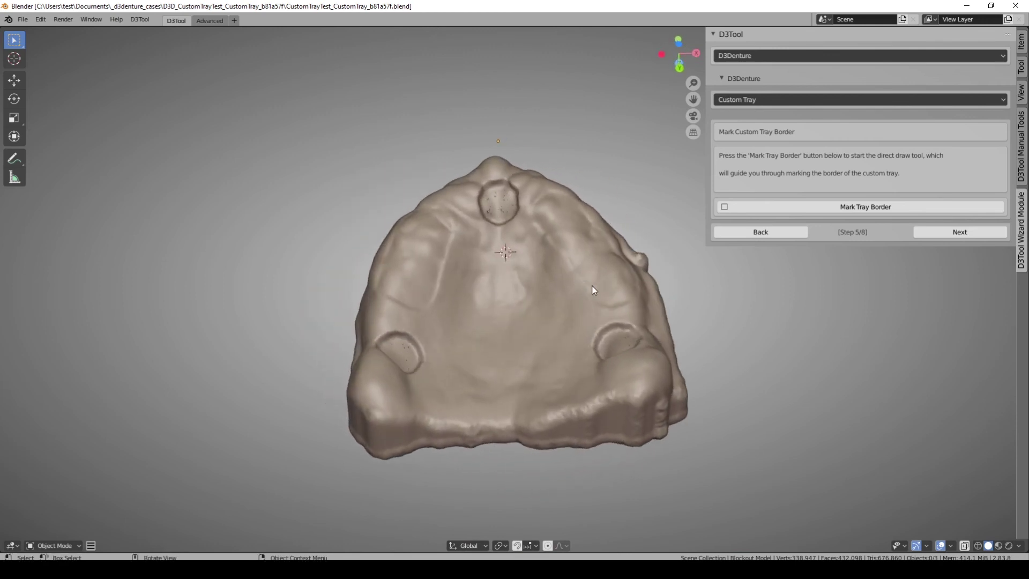
middle_drag(543, 282, 538, 333)
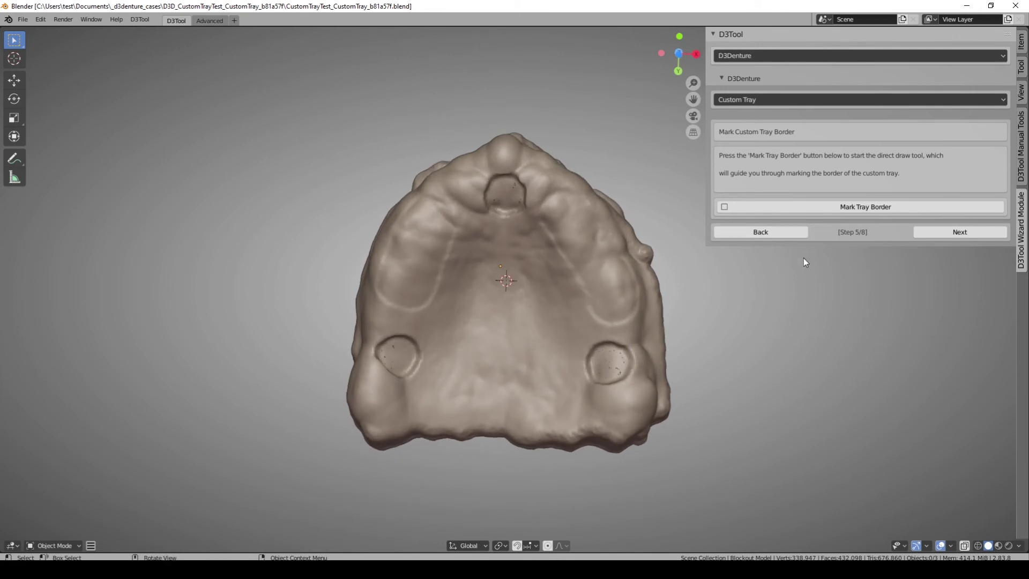
- Start marking the tray border and draw the perimeter outline along one side's outer vestibule, from the posterior ridge end towards the front
click(901, 208)
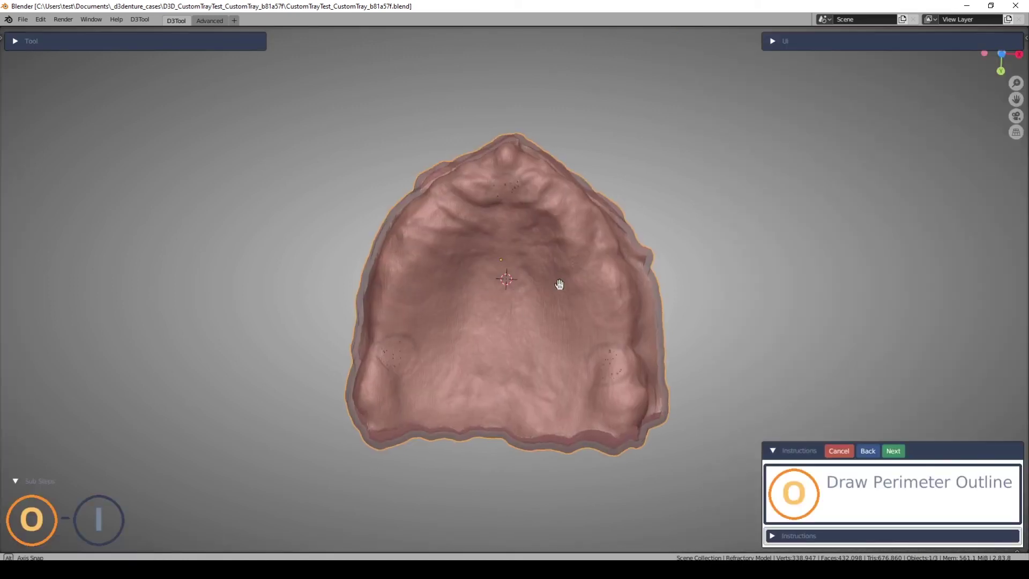
mouse_move(558, 284)
middle_down()
mouse_move(605, 254)
mouse_move(523, 333)
mouse_move(469, 300)
middle_up()
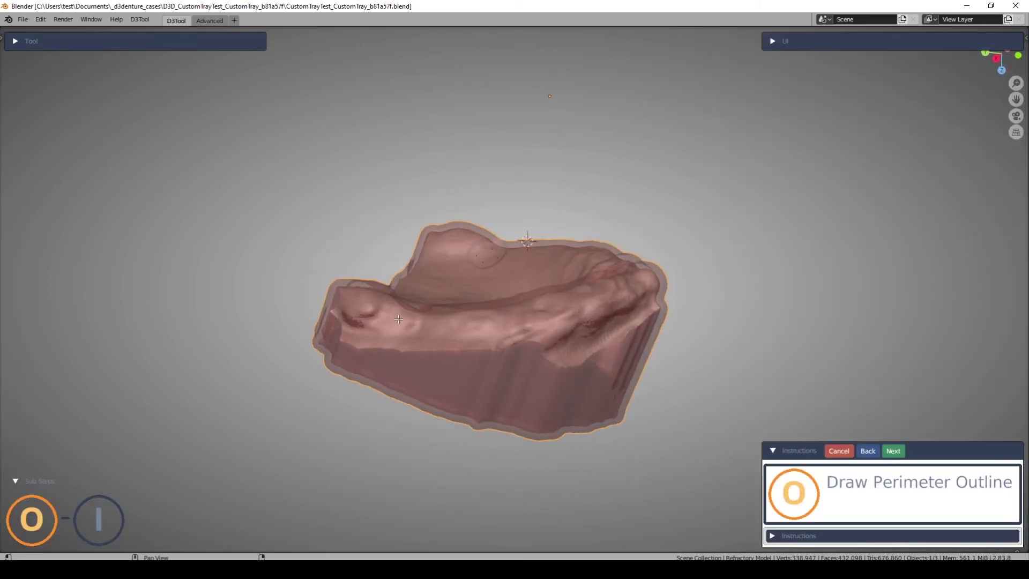
click(353, 335)
click(386, 342)
click(431, 347)
click(490, 344)
middle_drag(572, 357, 544, 358)
click(471, 342)
click(506, 364)
click(543, 365)
click(586, 350)
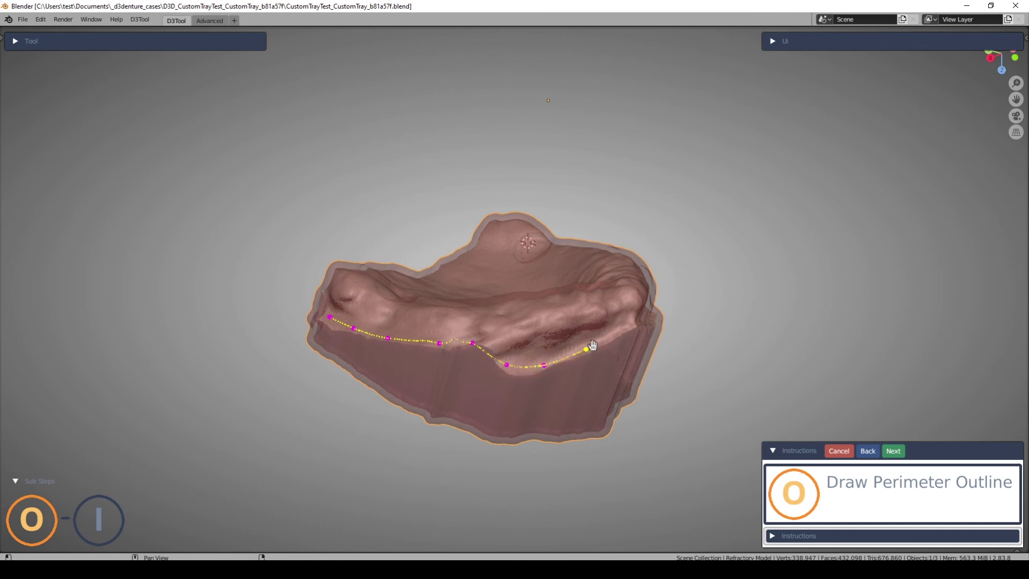
- Continue the perimeter outline around the anterior ridge and back along the opposite outer vestibule
middle_drag(616, 333, 522, 360)
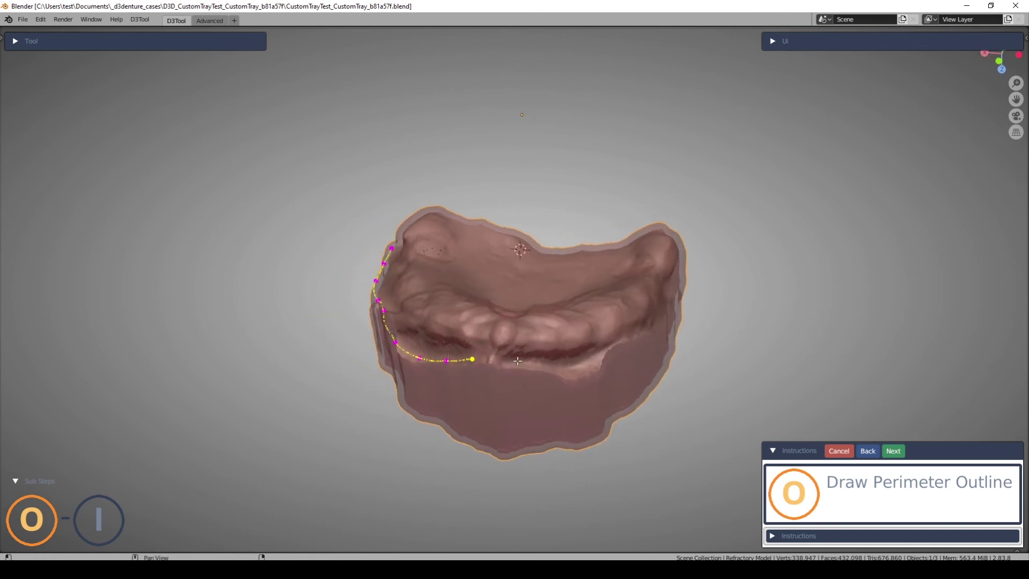
click(549, 372)
click(578, 378)
click(599, 362)
middle_drag(627, 376, 496, 343)
click(493, 340)
click(531, 351)
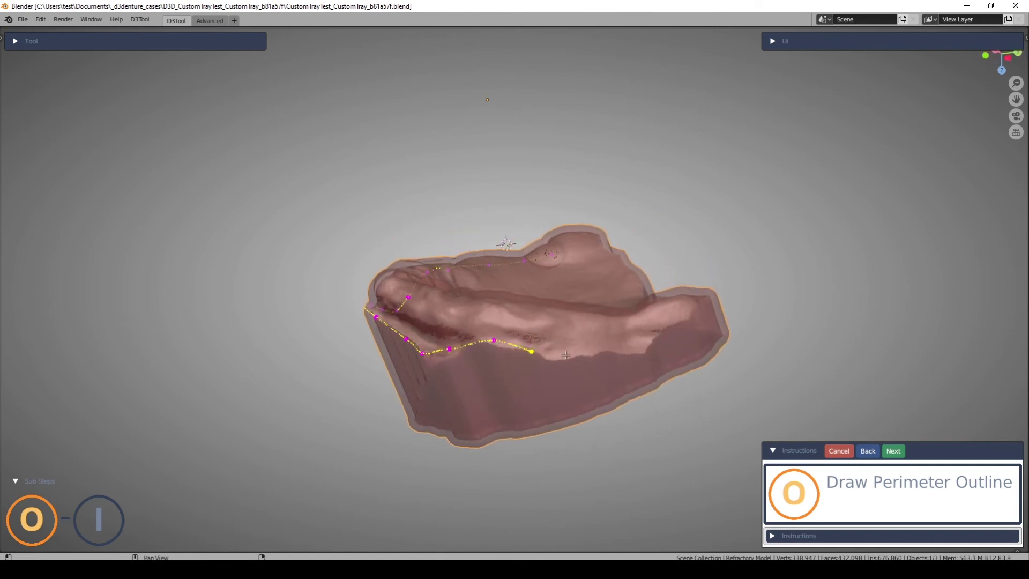
click(615, 350)
click(644, 347)
- Carry the outline around the posterior ridge end and across the back of the palate, closing it at its first point
middle_drag(689, 365, 629, 451)
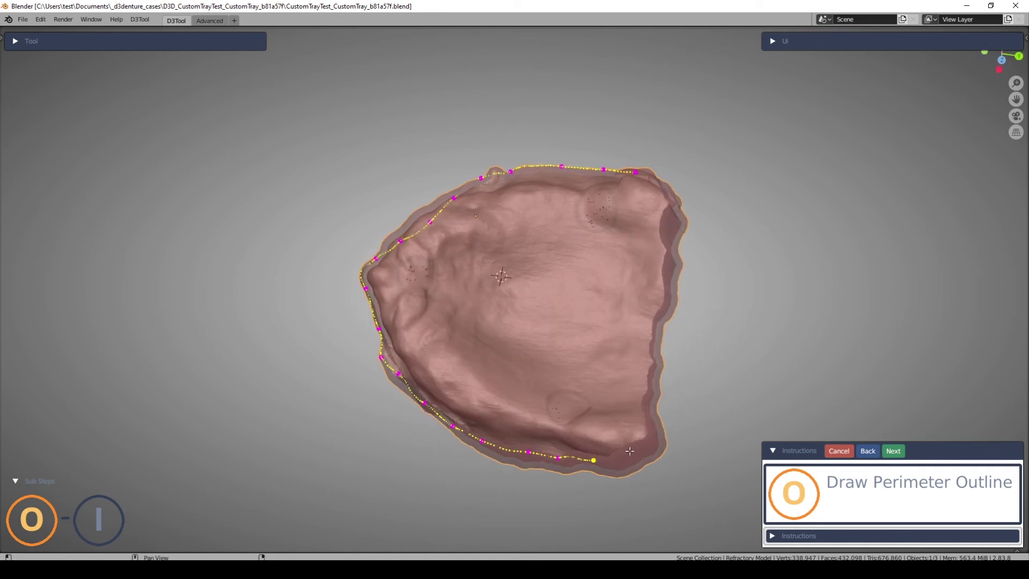
click(623, 446)
click(644, 433)
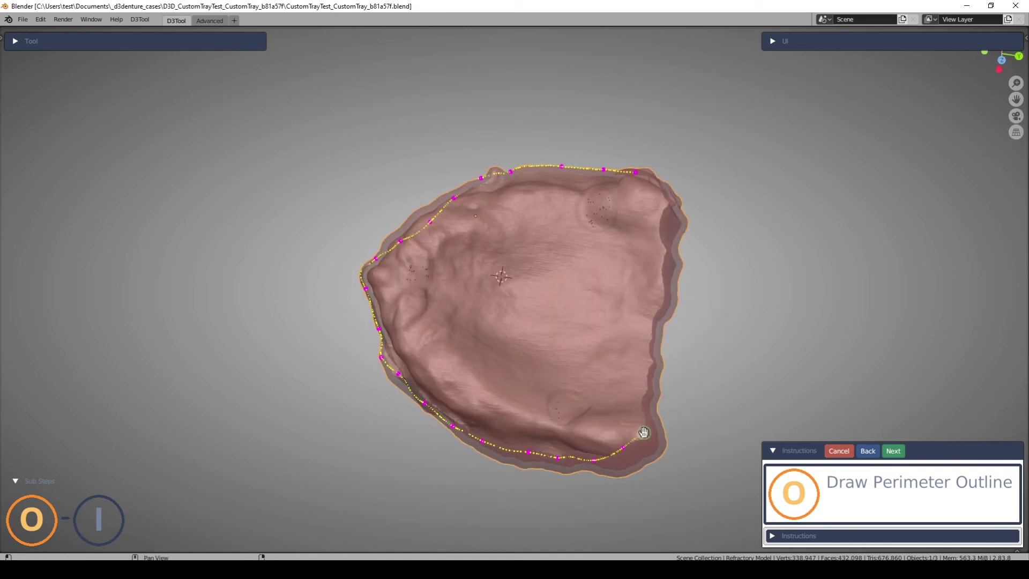
click(641, 399)
click(652, 351)
click(658, 305)
click(663, 258)
middle_drag(792, 362, 591, 419)
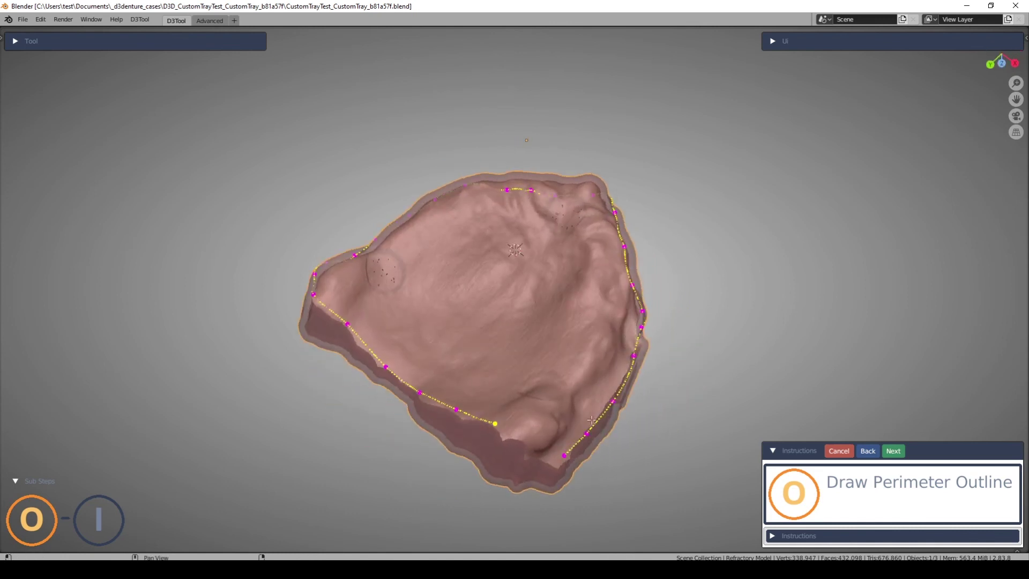
middle_drag(544, 459, 451, 414)
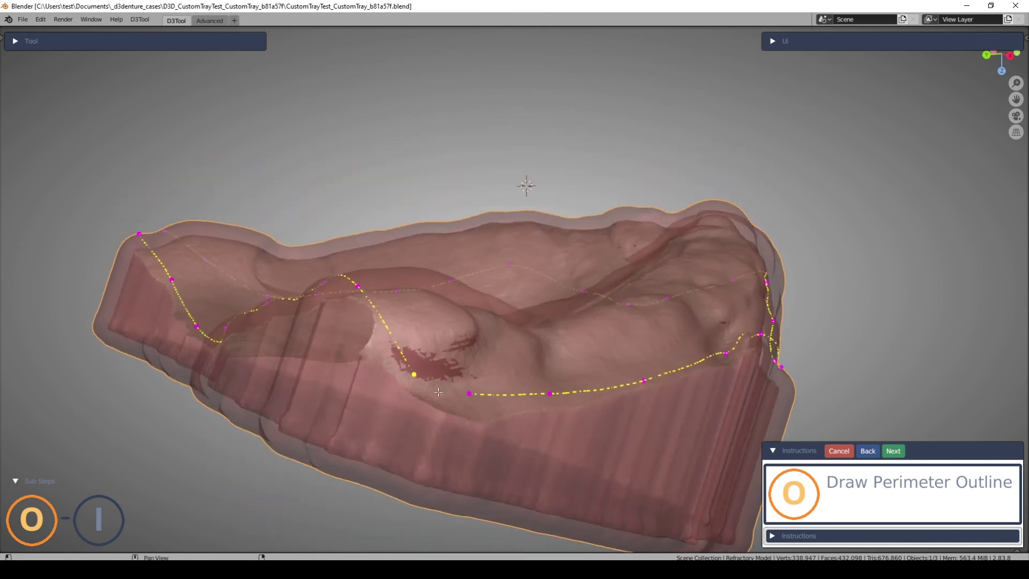
click(470, 393)
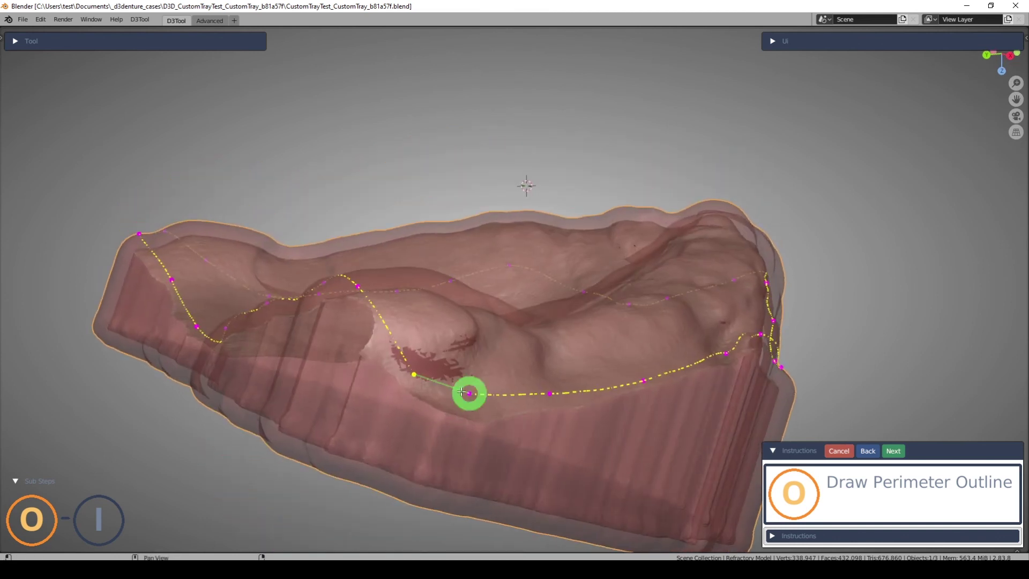
- Accept the closed outline, pick the palatal side as the interior region, commit the border and proceed to the tray options
scroll(466, 371, down, 3)
middle_drag(467, 372, 382, 453)
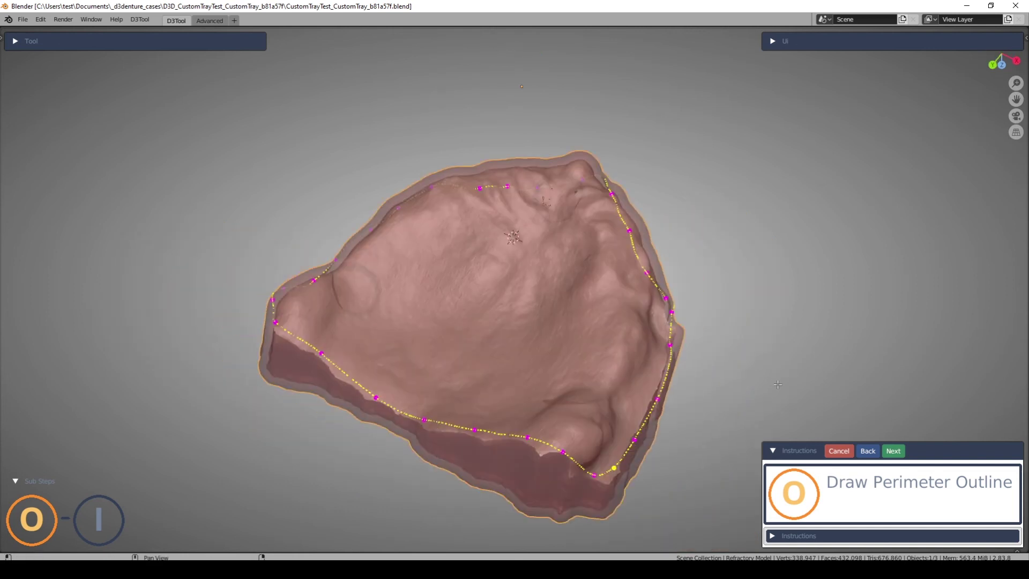
click(900, 455)
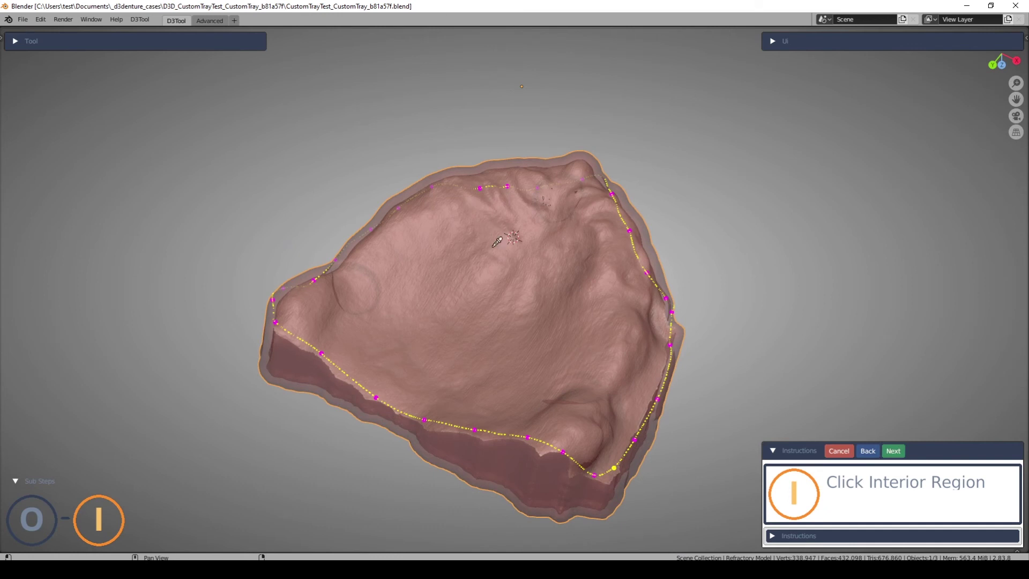
click(512, 282)
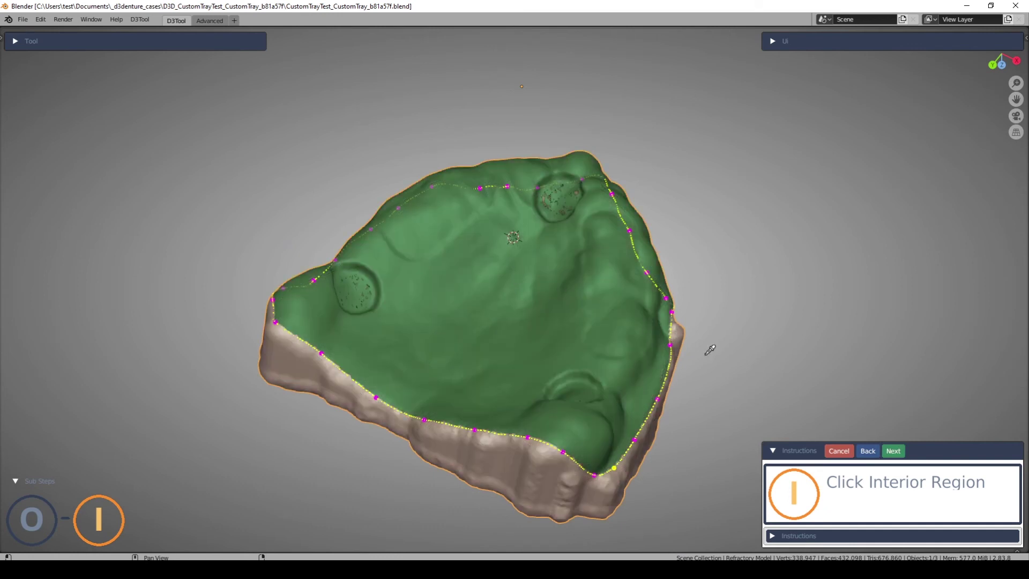
click(893, 451)
middle_drag(752, 373, 673, 294)
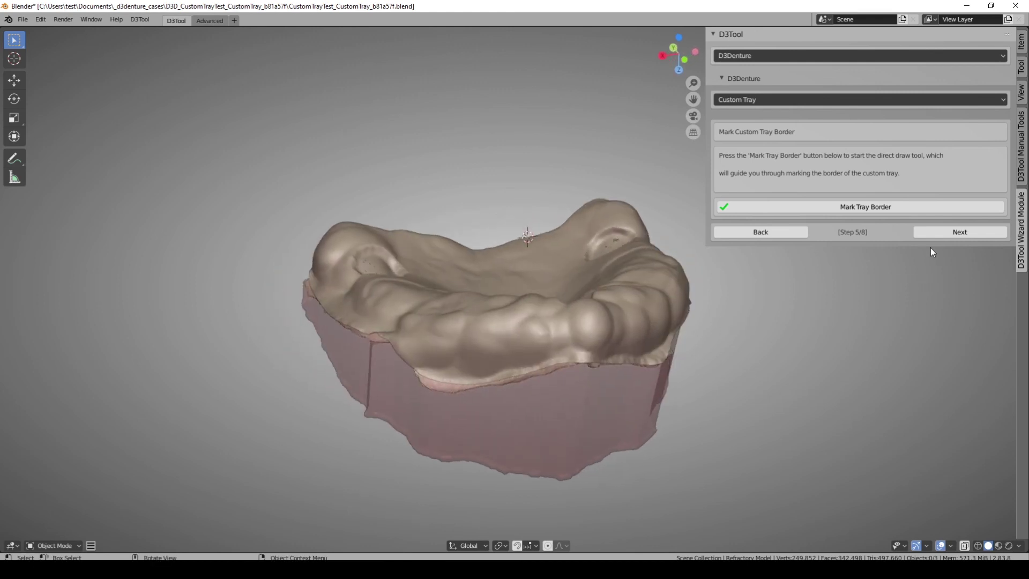
click(943, 235)
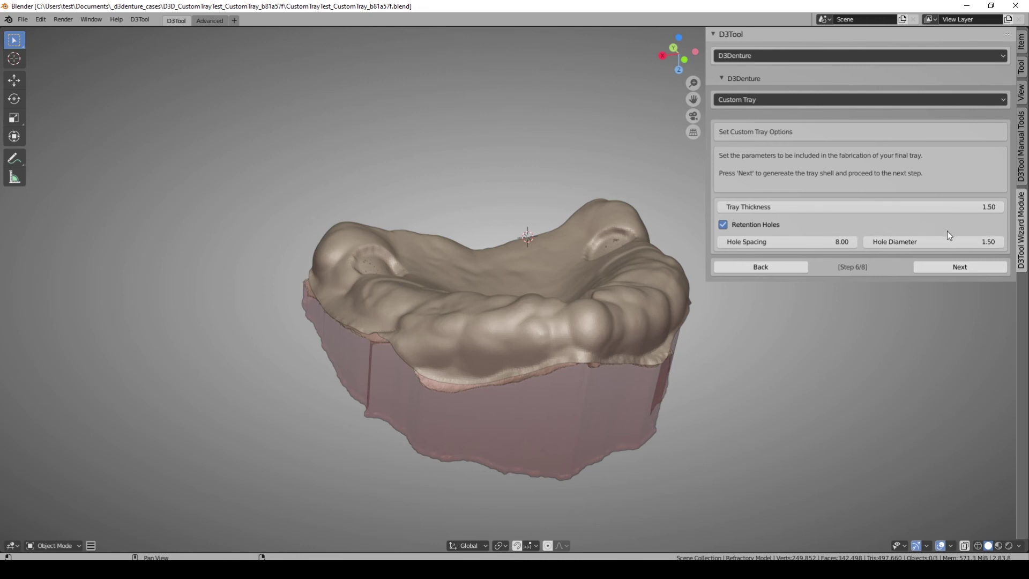
- Set the retention hole diameter to 2.04 and generate the tray shell
click(932, 241)
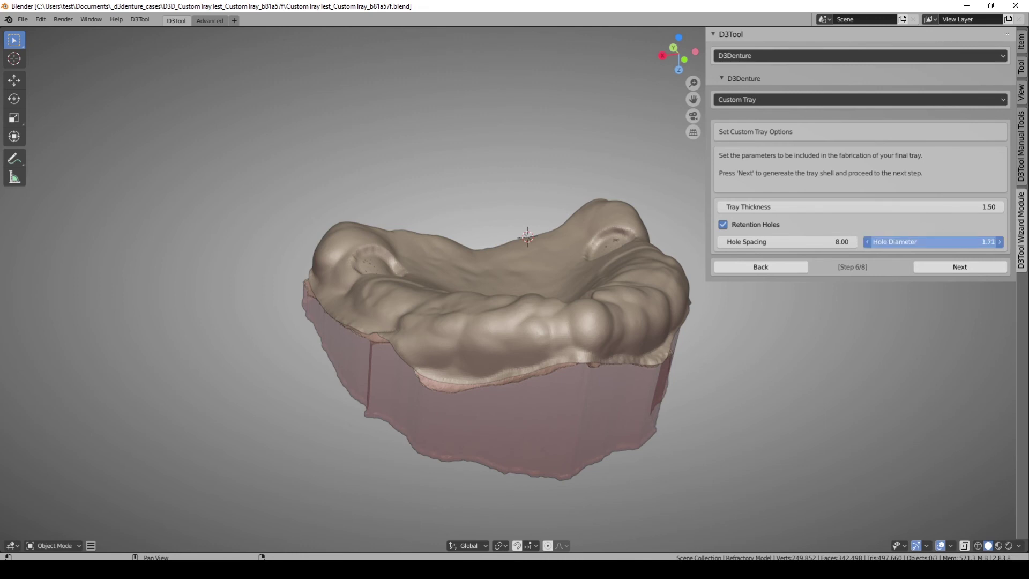
drag(933, 241, 850, 216)
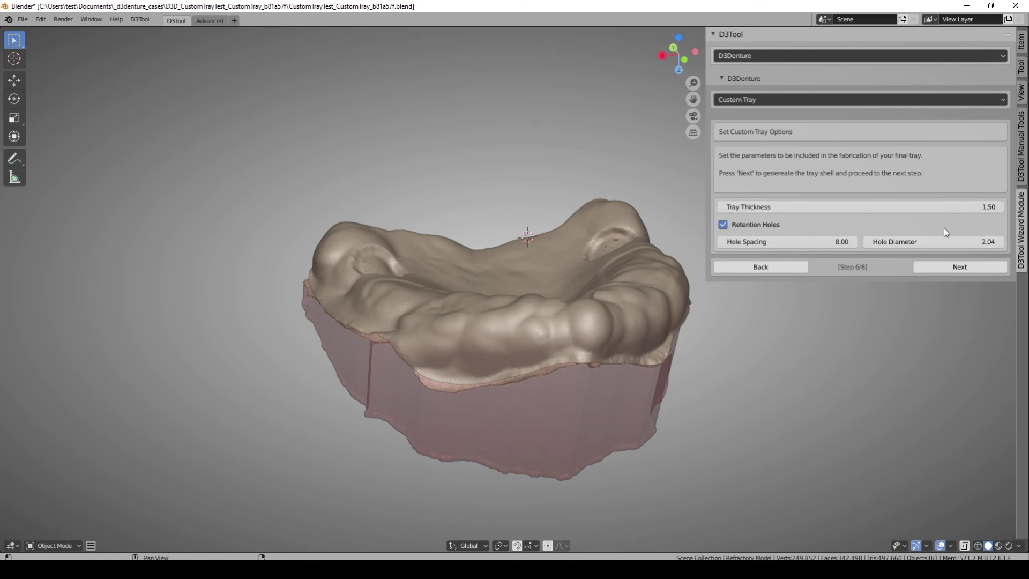
click(968, 268)
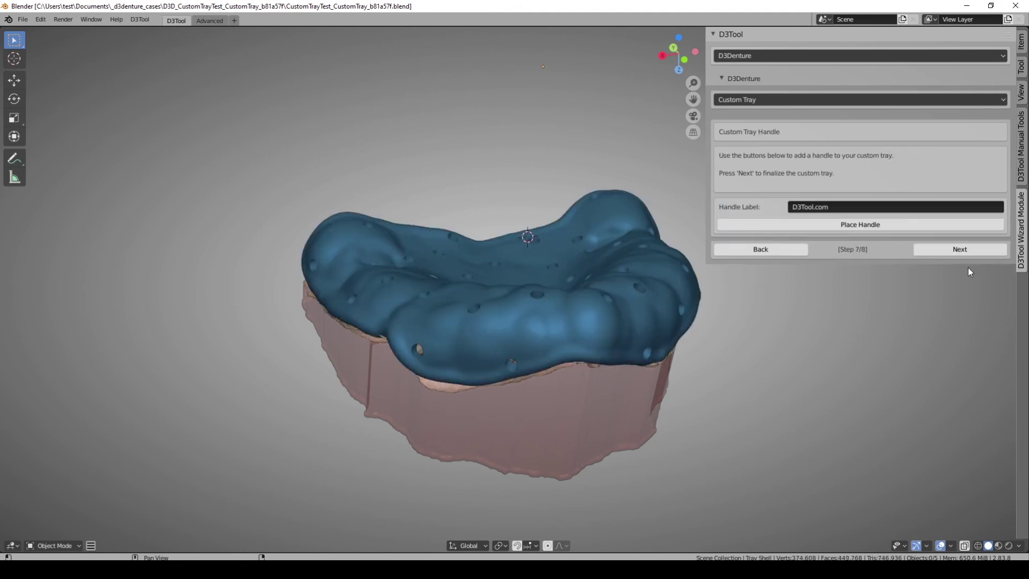
- Set the handle label to CustomTrayTest and place a handle with the default dimensions on the front of the tray
middle_drag(627, 153, 593, 207)
middle_drag(640, 170, 663, 159)
middle_drag(496, 219, 640, 279)
middle_drag(532, 294, 598, 246)
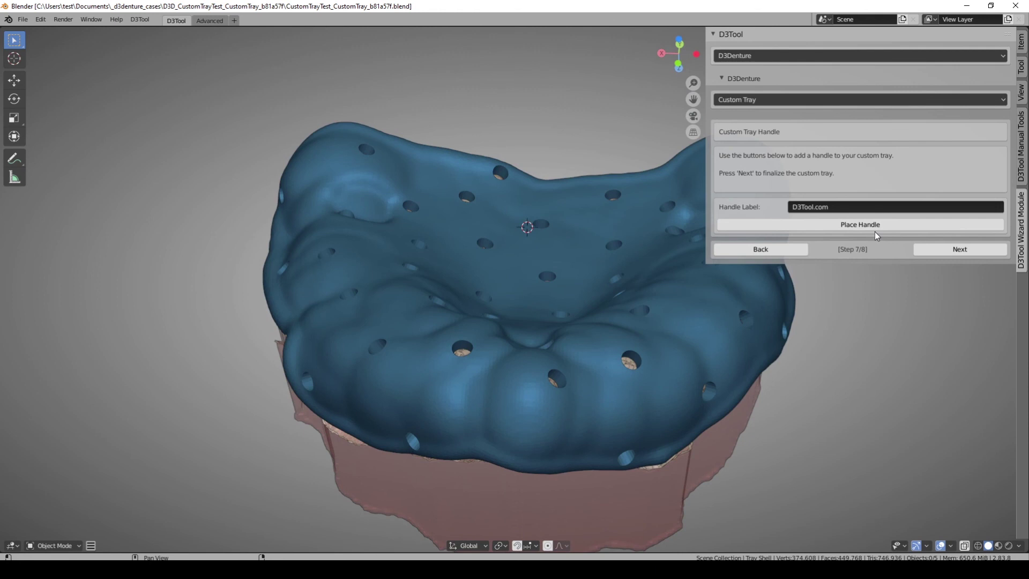
click(832, 207)
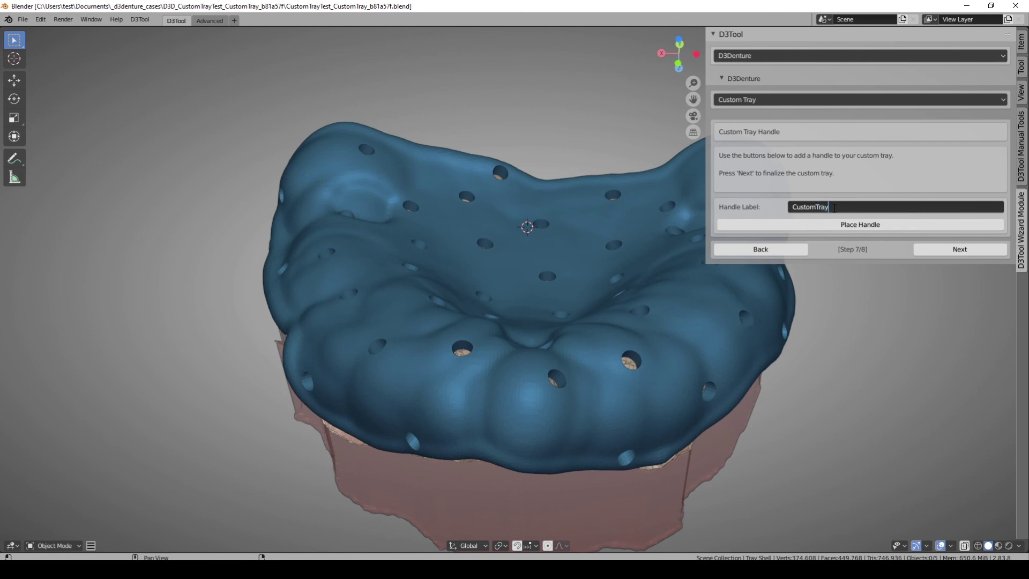
key(Return)
click(860, 227)
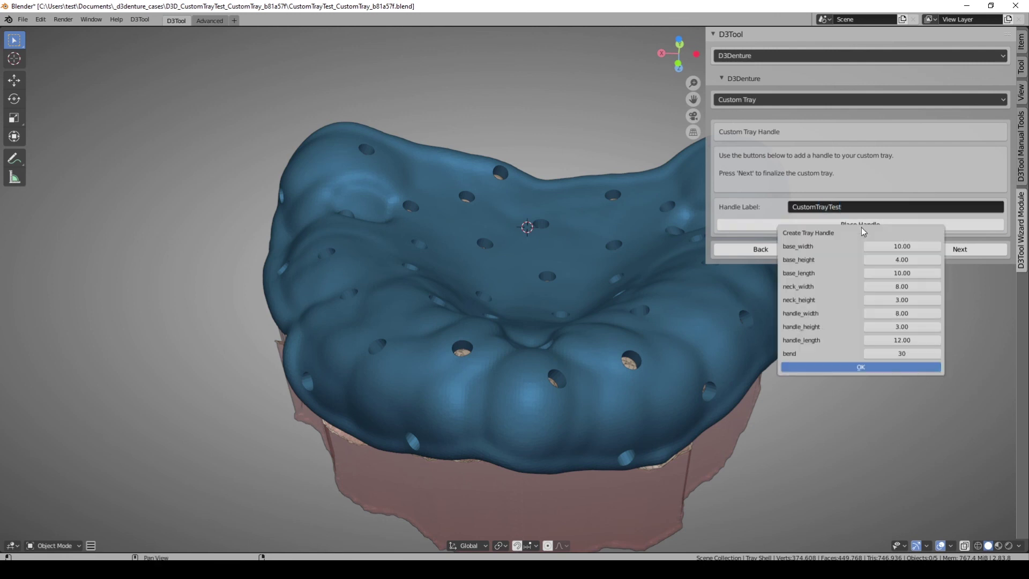
click(875, 366)
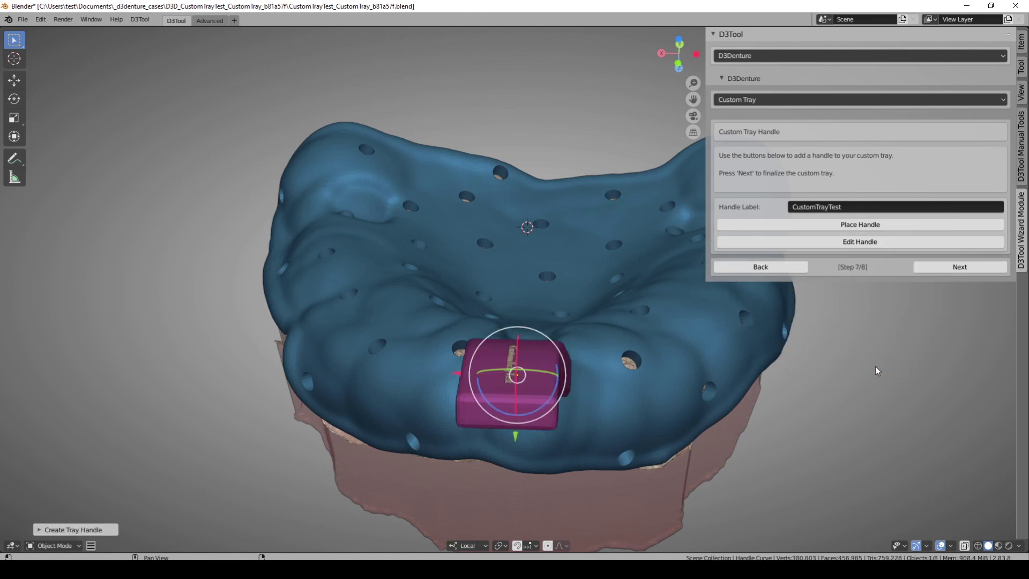
- Move the handle along its axis so its base sits into the tray's anterior ridge, and check the label
middle_drag(792, 387, 902, 392)
middle_drag(843, 375, 633, 315)
scroll(627, 318, up, 5)
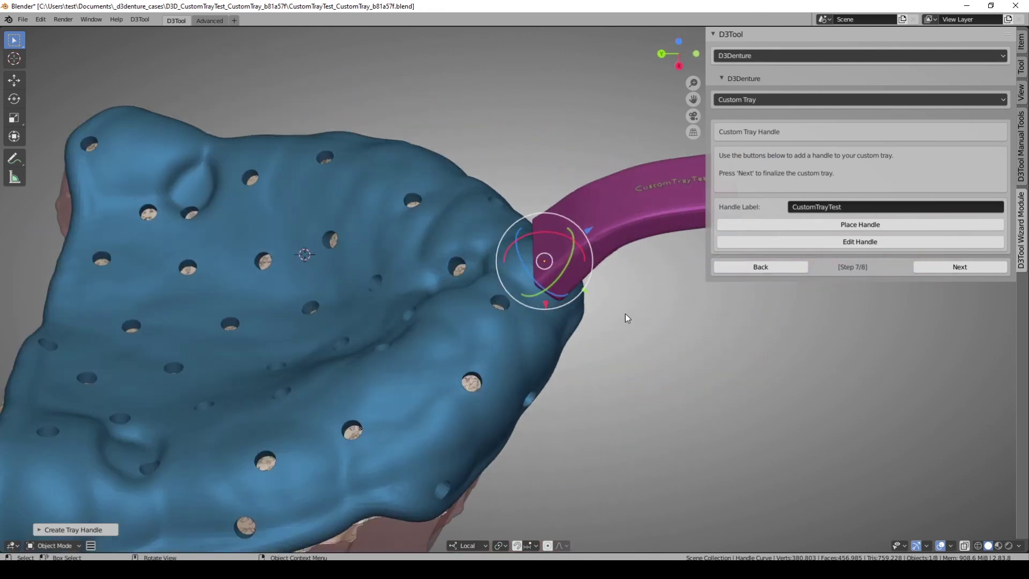
drag(586, 228, 555, 249)
middle_drag(672, 296, 678, 352)
scroll(678, 352, up, 6)
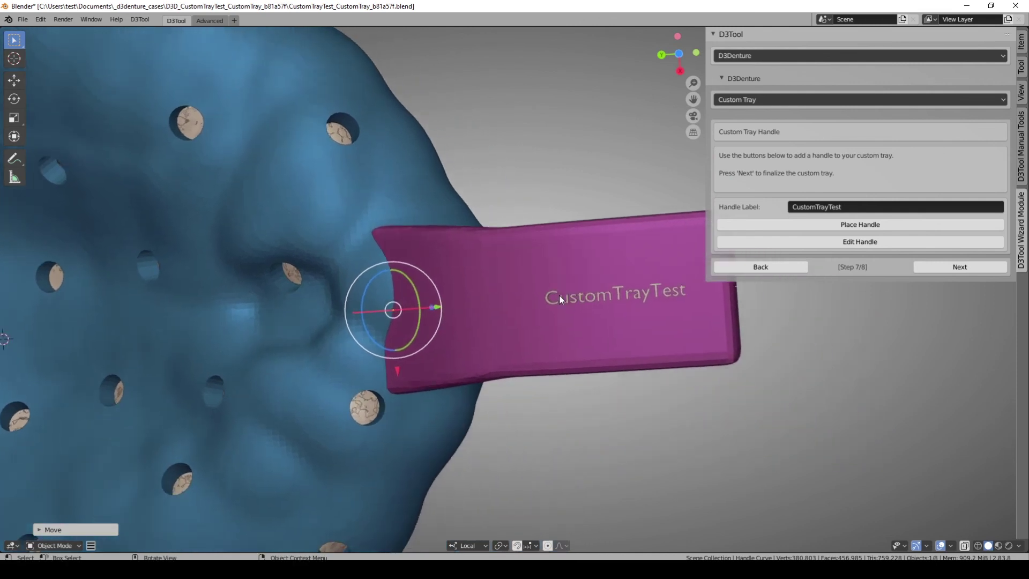
- Rotate the handle slightly to adjust its tilt relative to the tray
scroll(579, 355, down, 8)
middle_drag(591, 368, 509, 289)
drag(529, 213, 510, 219)
middle_drag(618, 324, 657, 411)
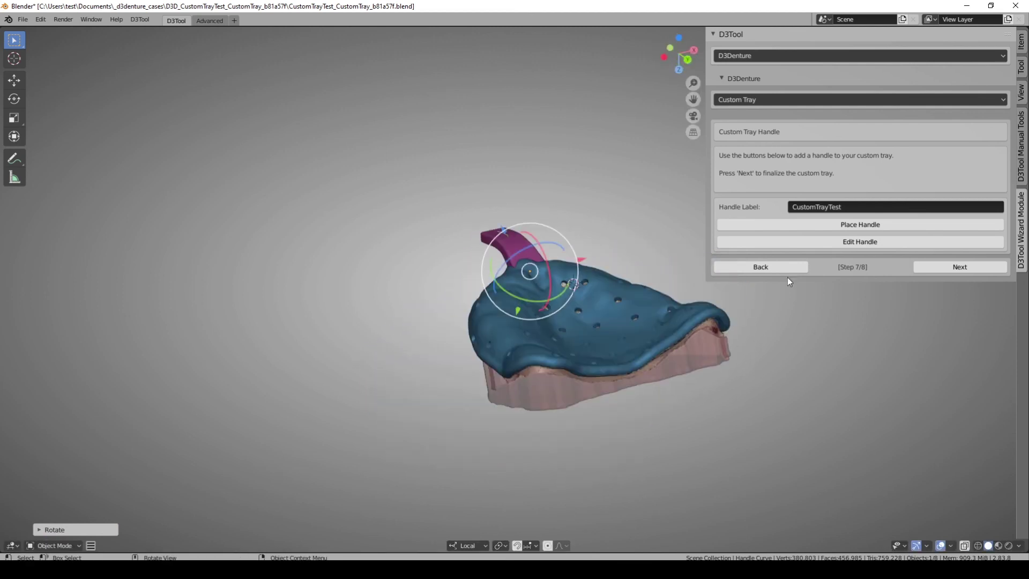
- Edit the handle to a base width of 12.37 and a neck height of 2.13, and finalize the custom tray
scroll(598, 291, up, 5)
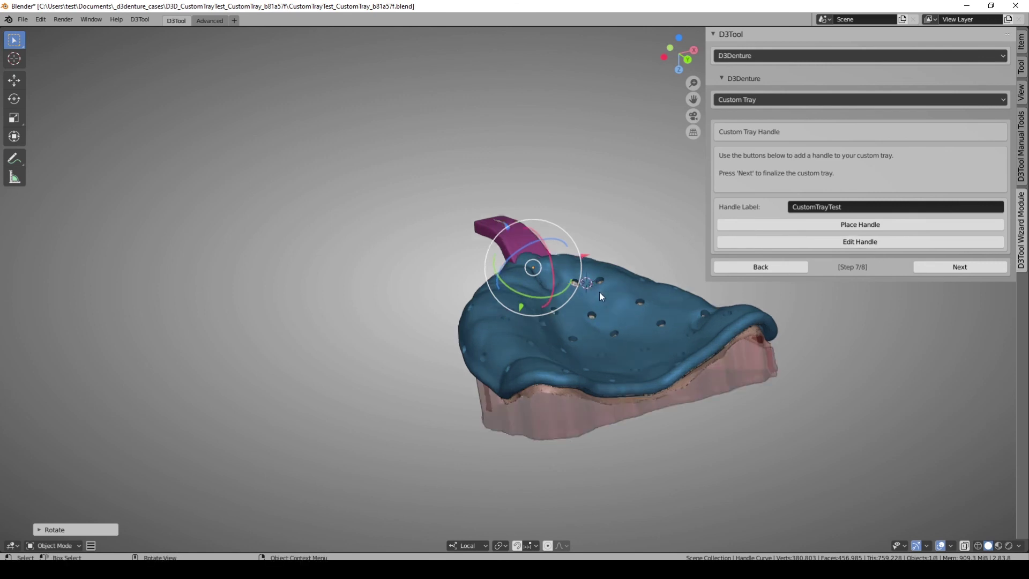
middle_drag(598, 294, 684, 283)
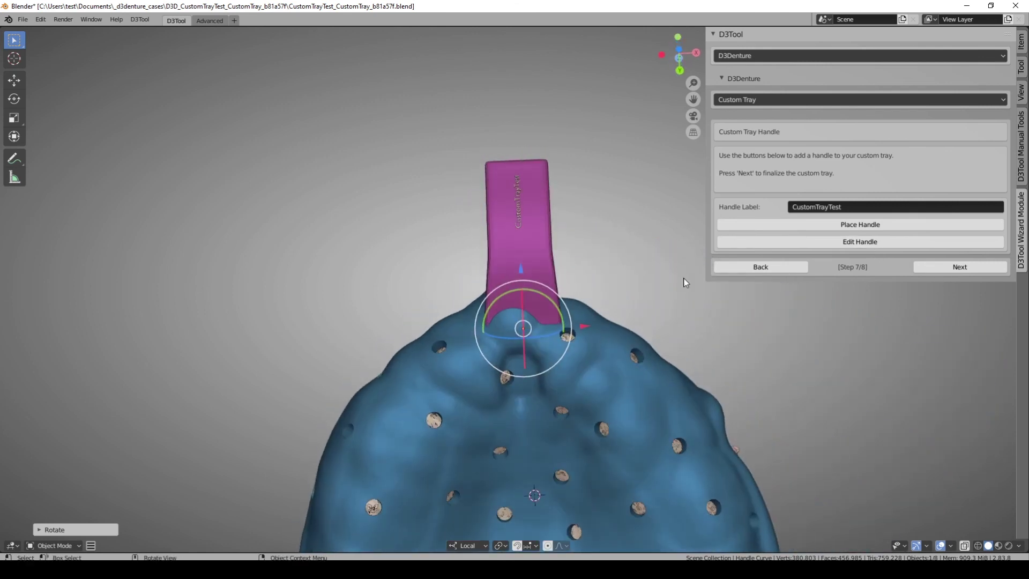
click(883, 241)
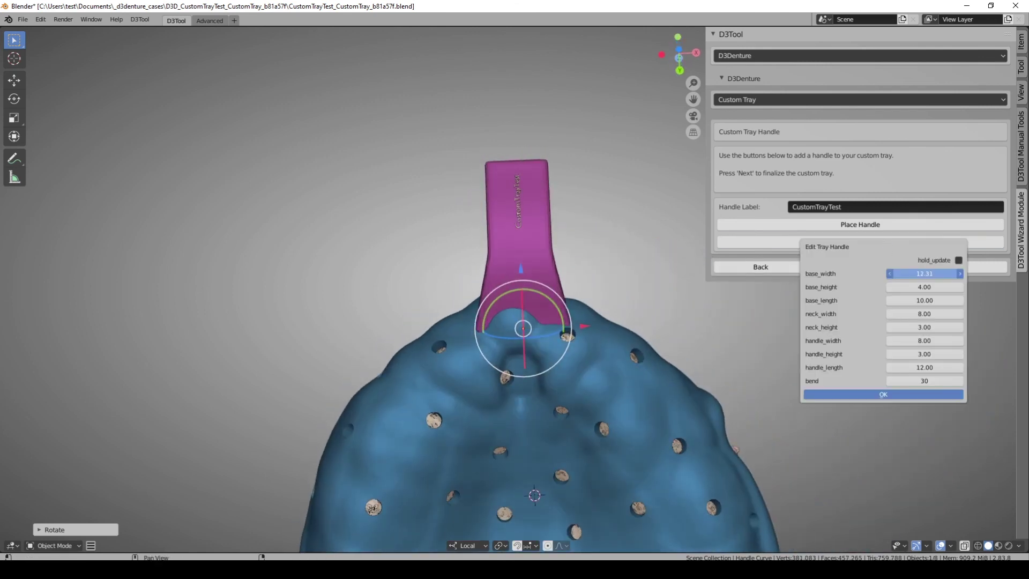
mouse_move(924, 273)
mouse_down()
mouse_move(906, 273)
mouse_move(926, 273)
mouse_up()
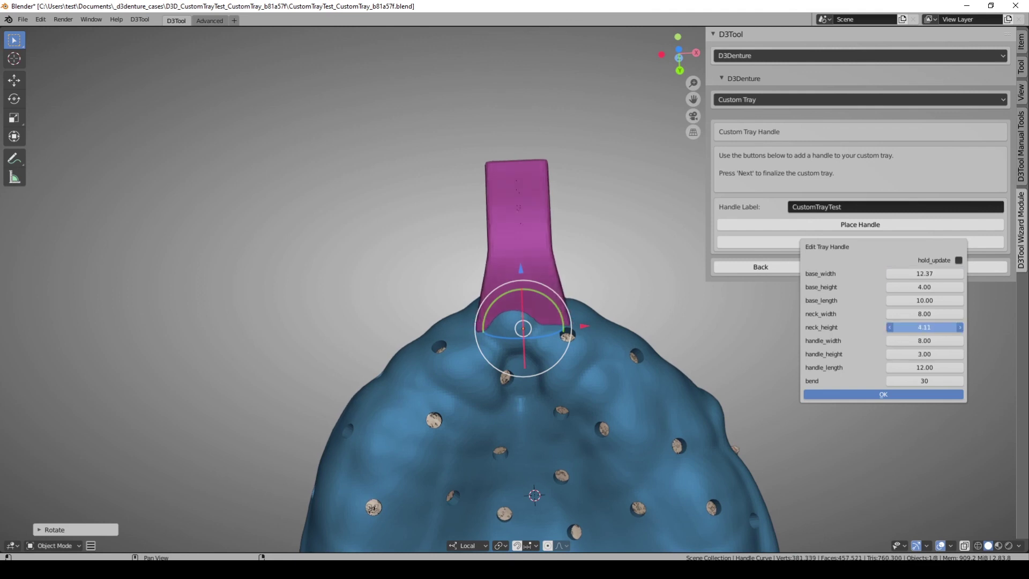
drag(924, 327, 926, 327)
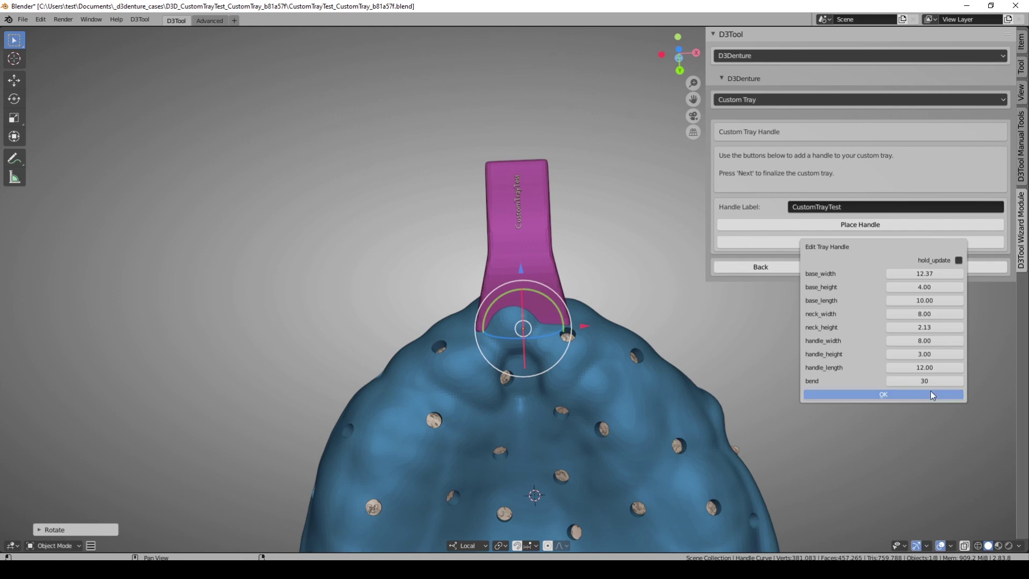
click(930, 393)
click(953, 268)
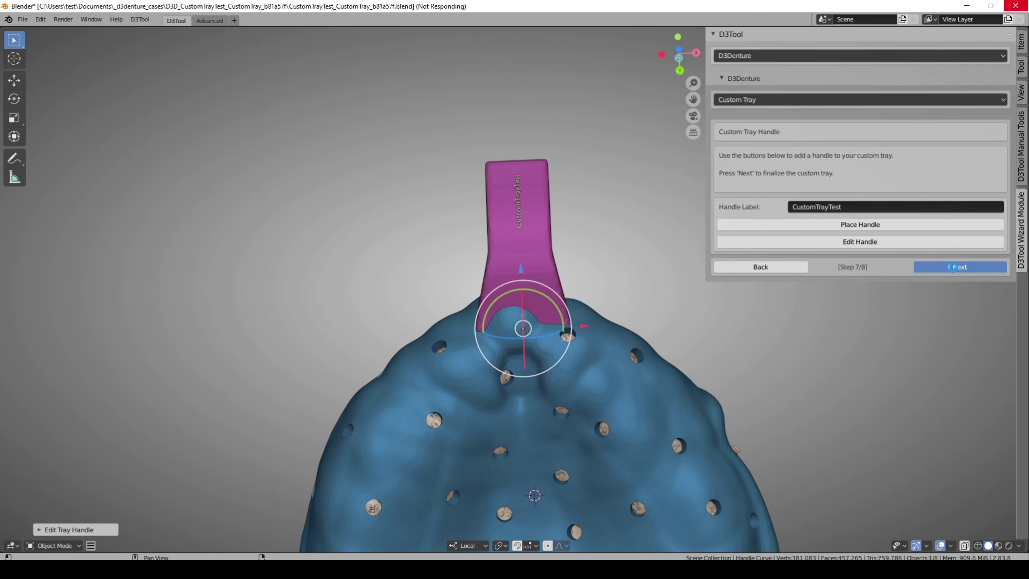
- Examine the finished tray's inner surface, stops, retention holes and engraved handle label, close up and from several angles
scroll(715, 337, down, 3)
middle_drag(747, 353, 588, 152)
scroll(523, 303, up, 3)
middle_drag(568, 316, 606, 264)
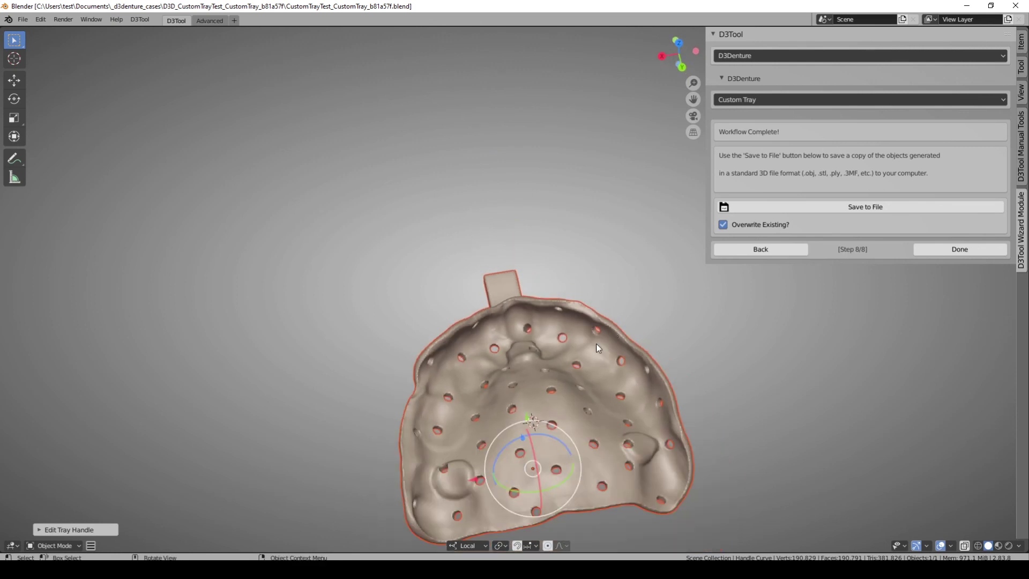
middle_drag(583, 243, 668, 409)
scroll(558, 349, up, 3)
middle_drag(558, 354, 746, 343)
scroll(682, 358, up, 4)
middle_drag(682, 358, 775, 409)
scroll(774, 409, up, 2)
scroll(775, 409, up, 2)
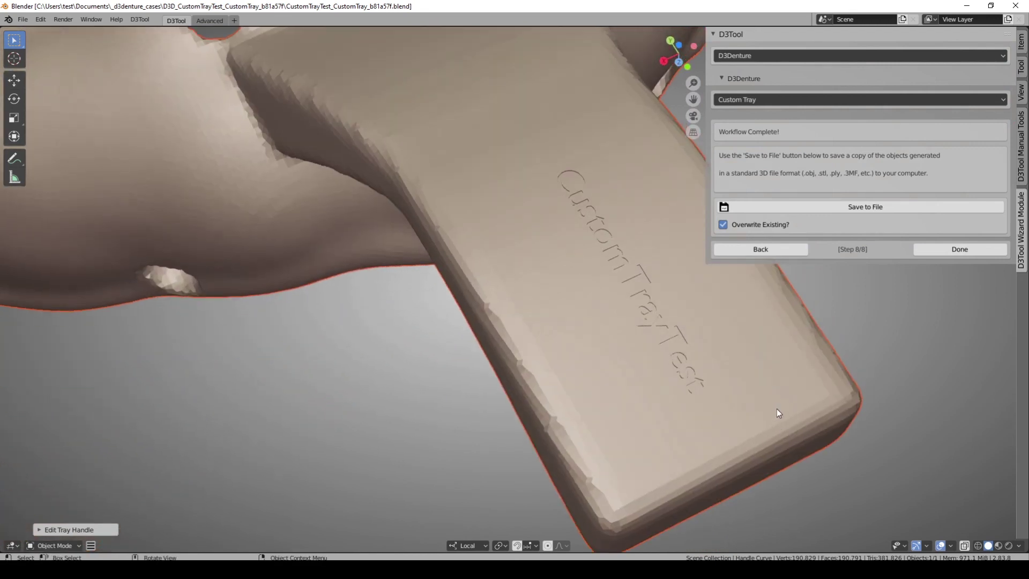
scroll(777, 408, down, 5)
middle_drag(780, 409, 544, 182)
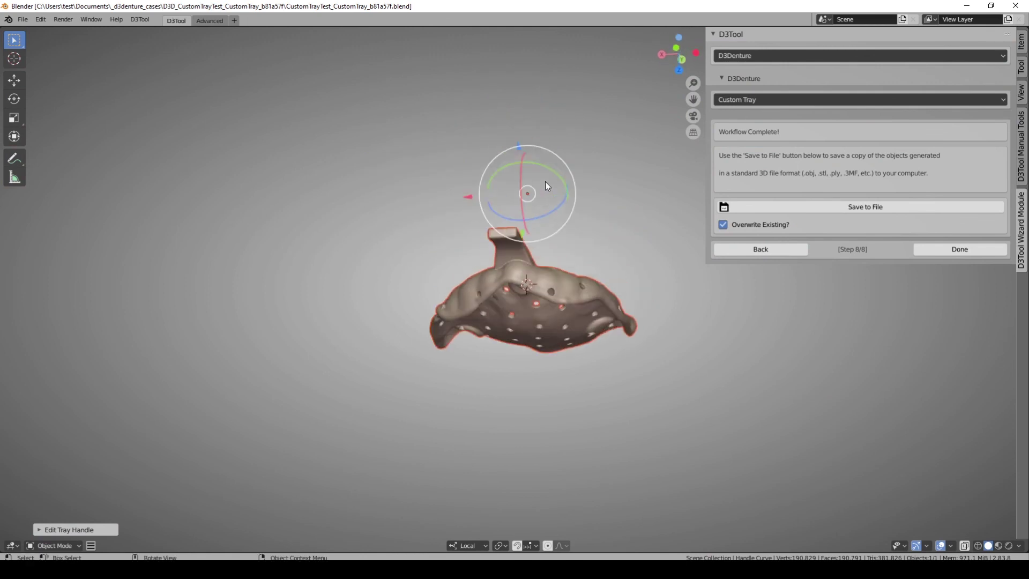
middle_drag(574, 233, 595, 274)
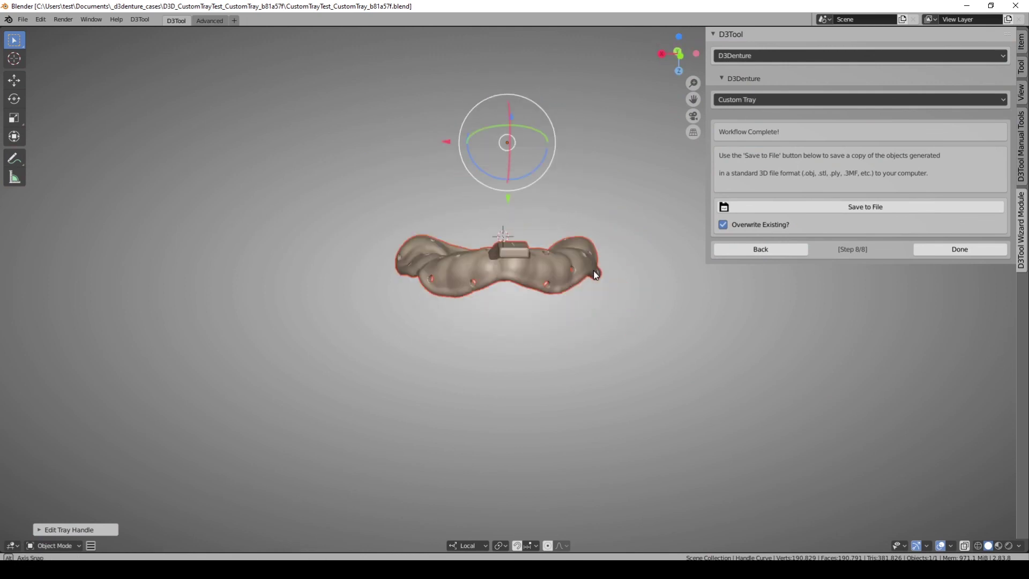
- Export the finished tray as a 3D file to the case folder
click(853, 206)
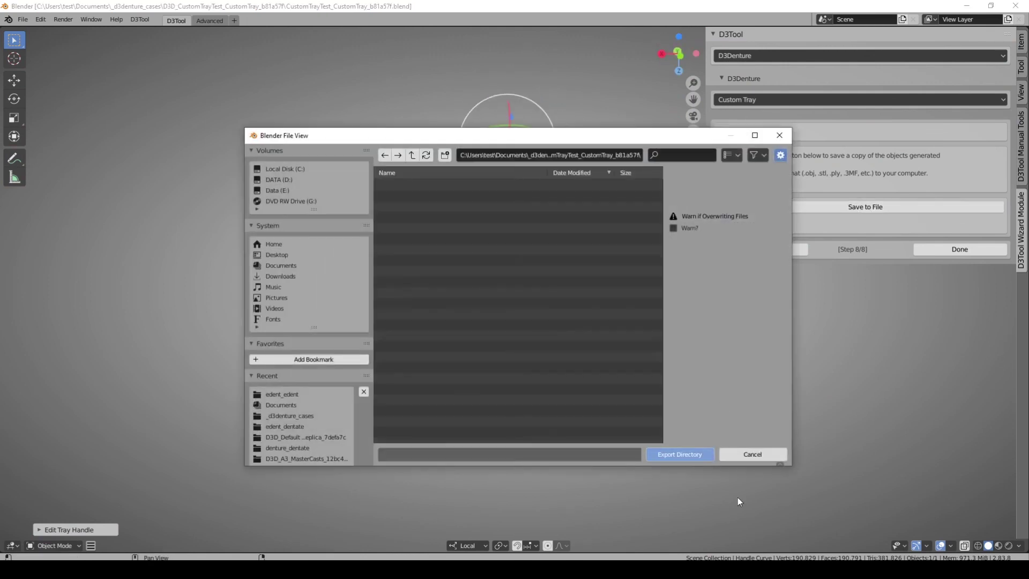
click(693, 457)
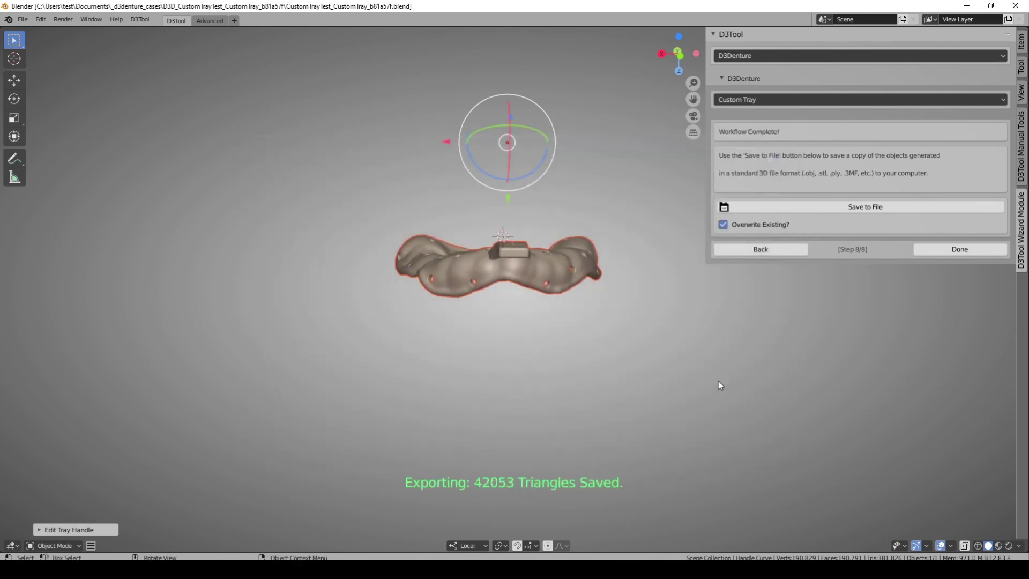